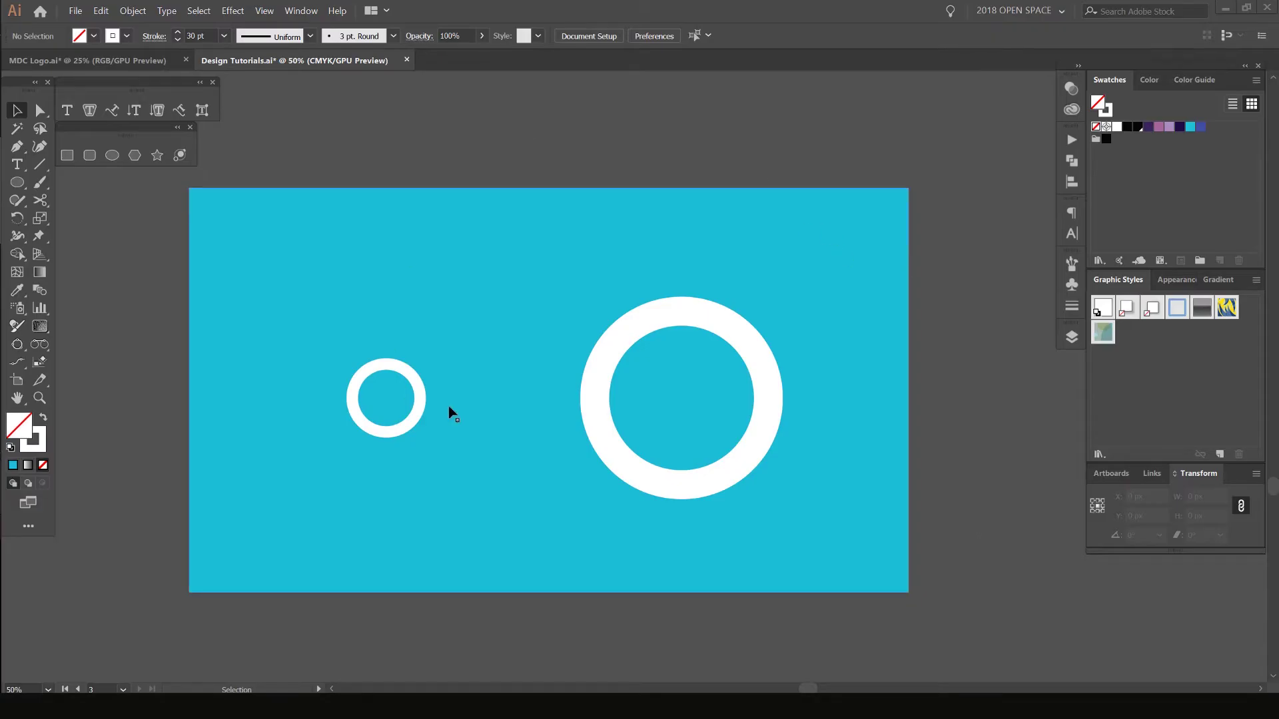
Step: Select the small ring and the large ring in turn to compare their sizes and stroke weights
left_click(481, 302)
left_click(367, 387)
scroll(365, 386, "up", 1)
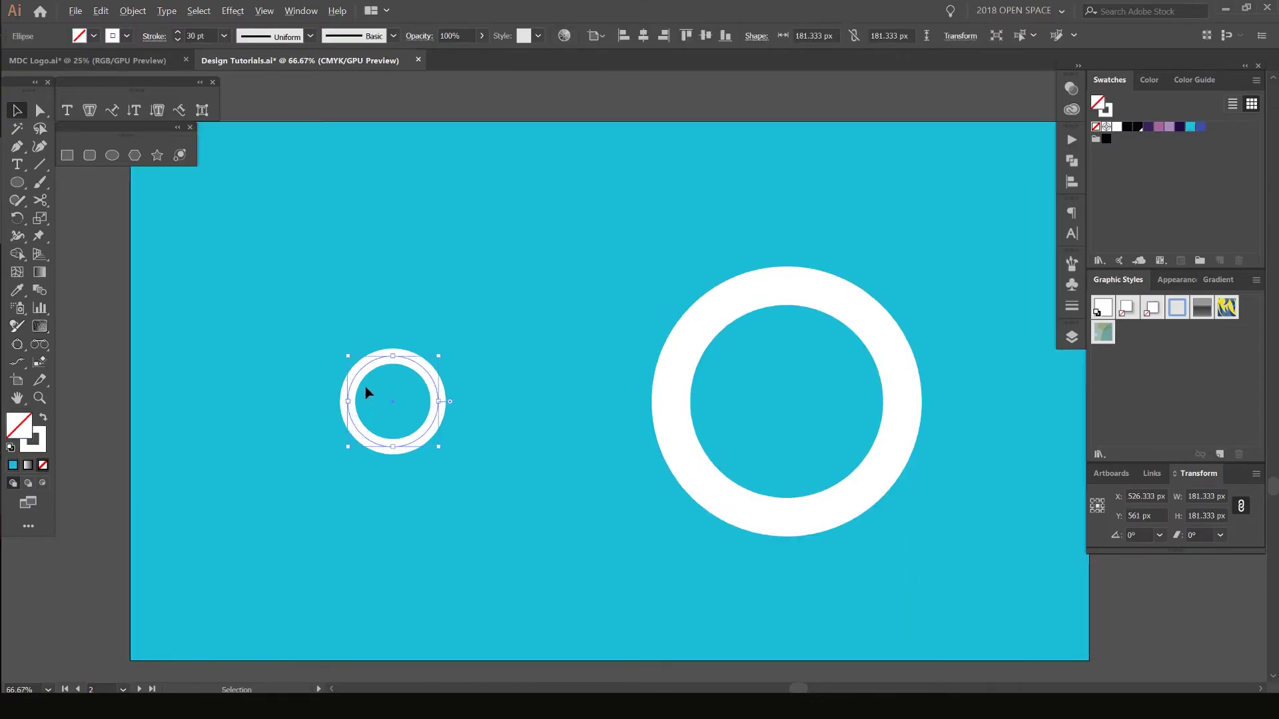
left_click(193, 35)
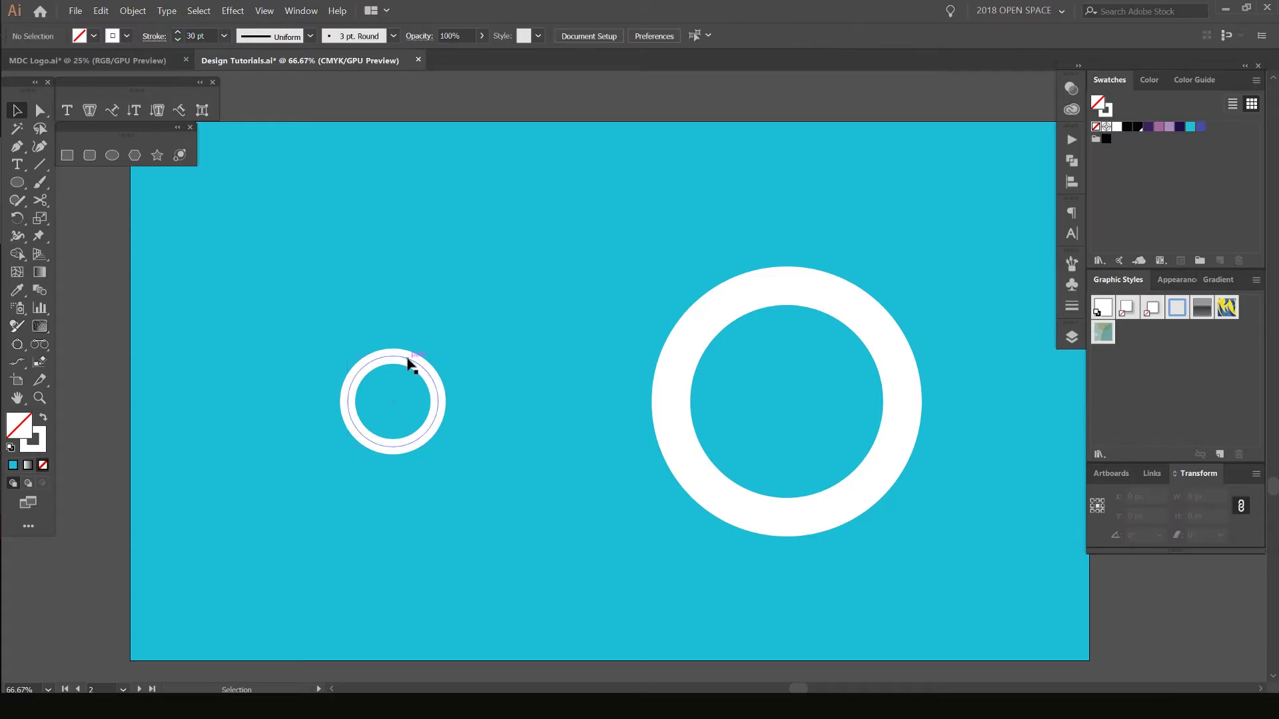
left_click_drag(409, 362, 388, 363)
left_click_drag(474, 288, 392, 305)
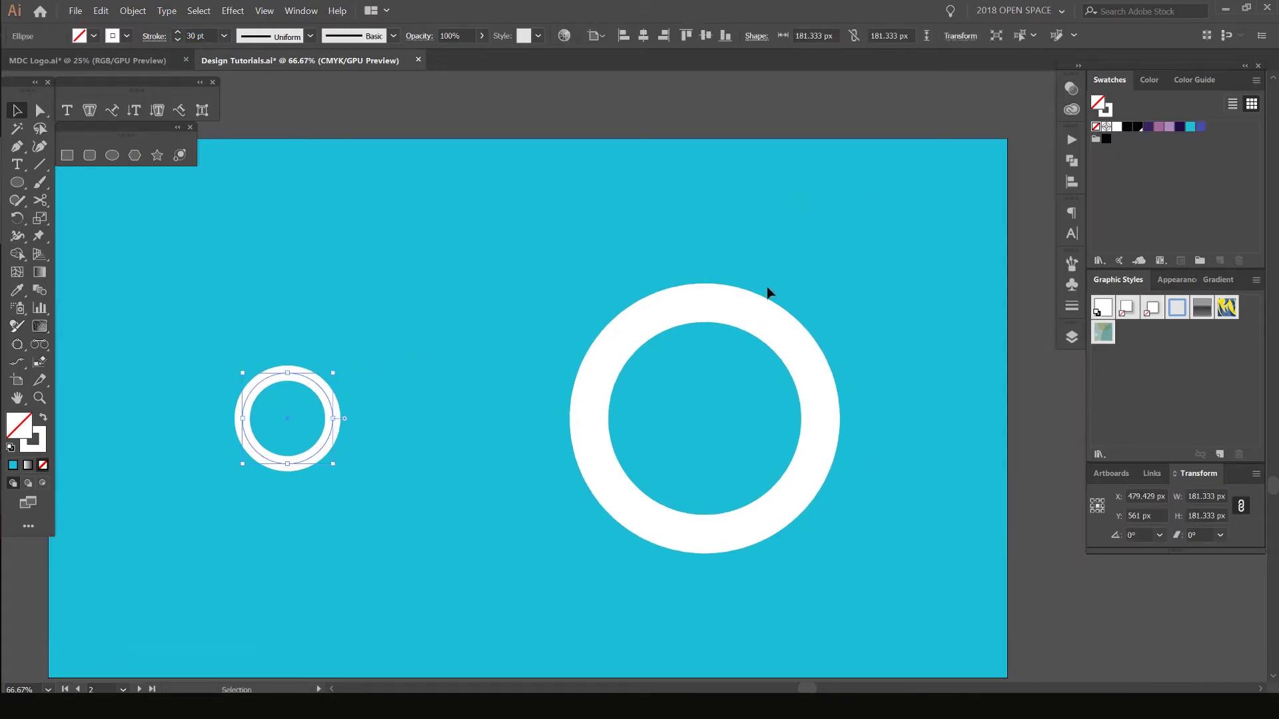
left_click(756, 301)
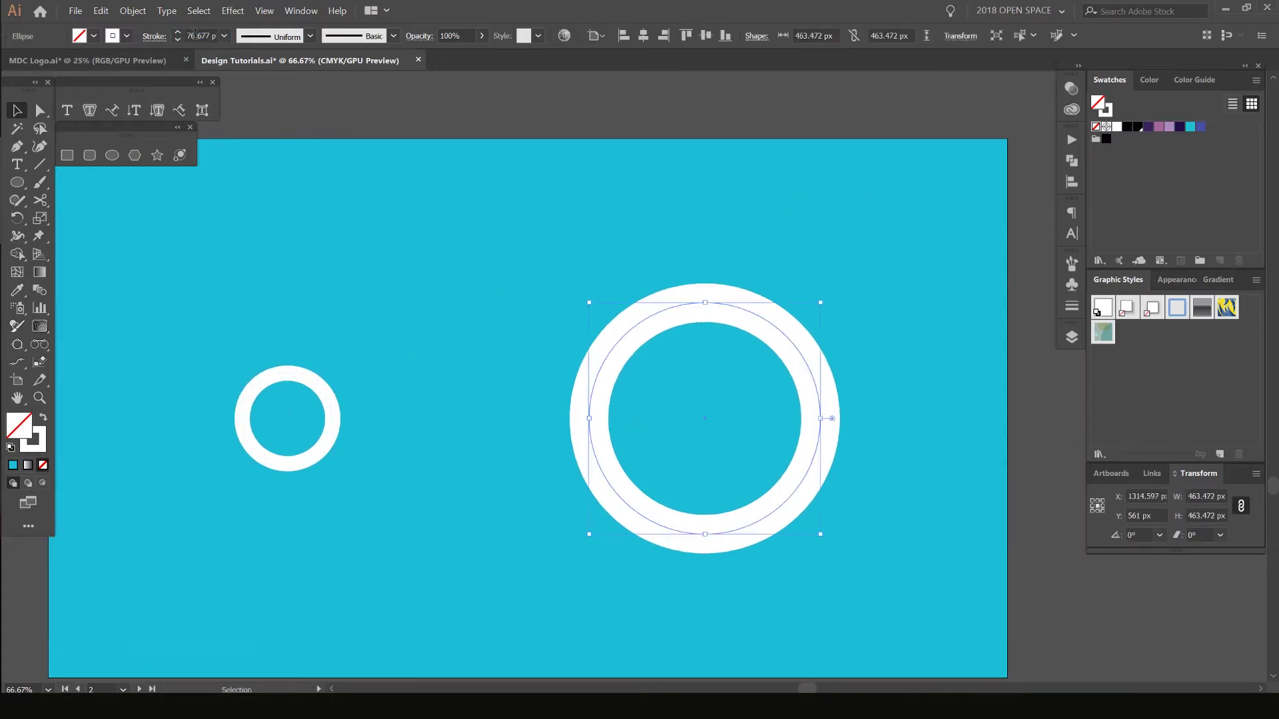
left_click(845, 269)
left_click_drag(830, 270, 809, 273)
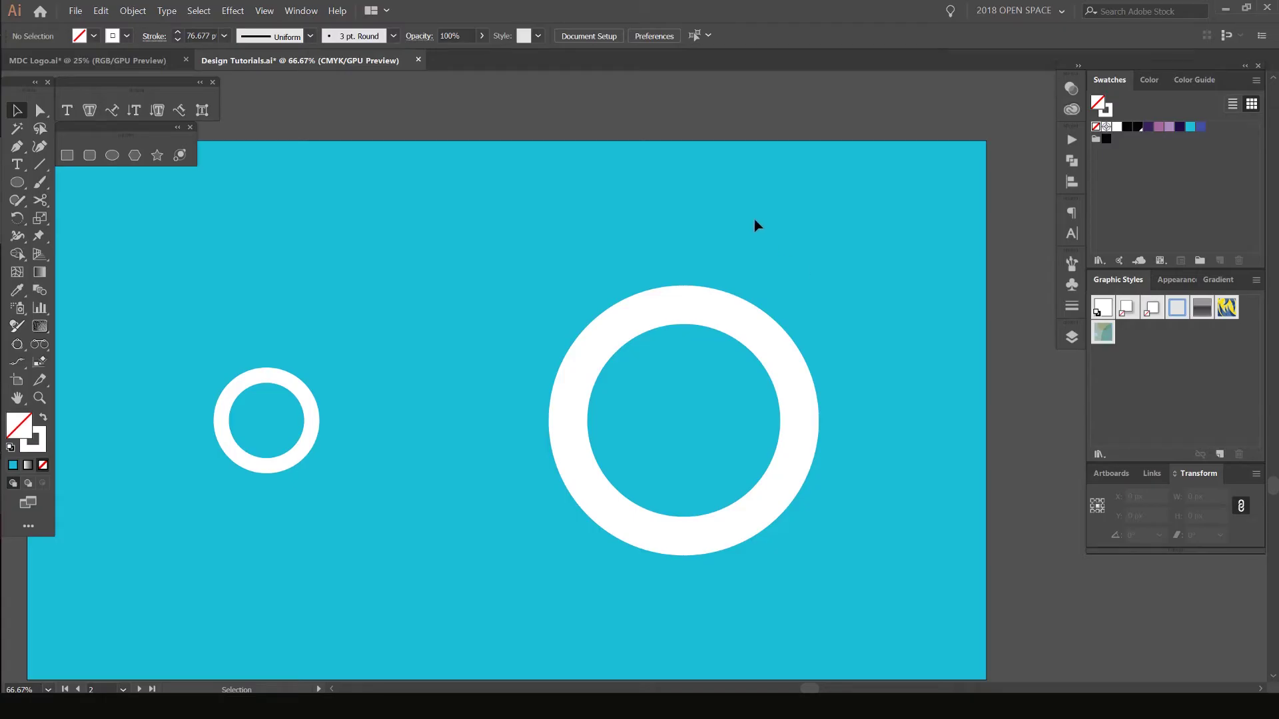
Step: Select both rings for inspection, clear the selection and go to the third artboard with the single ring
scroll(523, 222, "down", 2)
left_click_drag(657, 528, 667, 401)
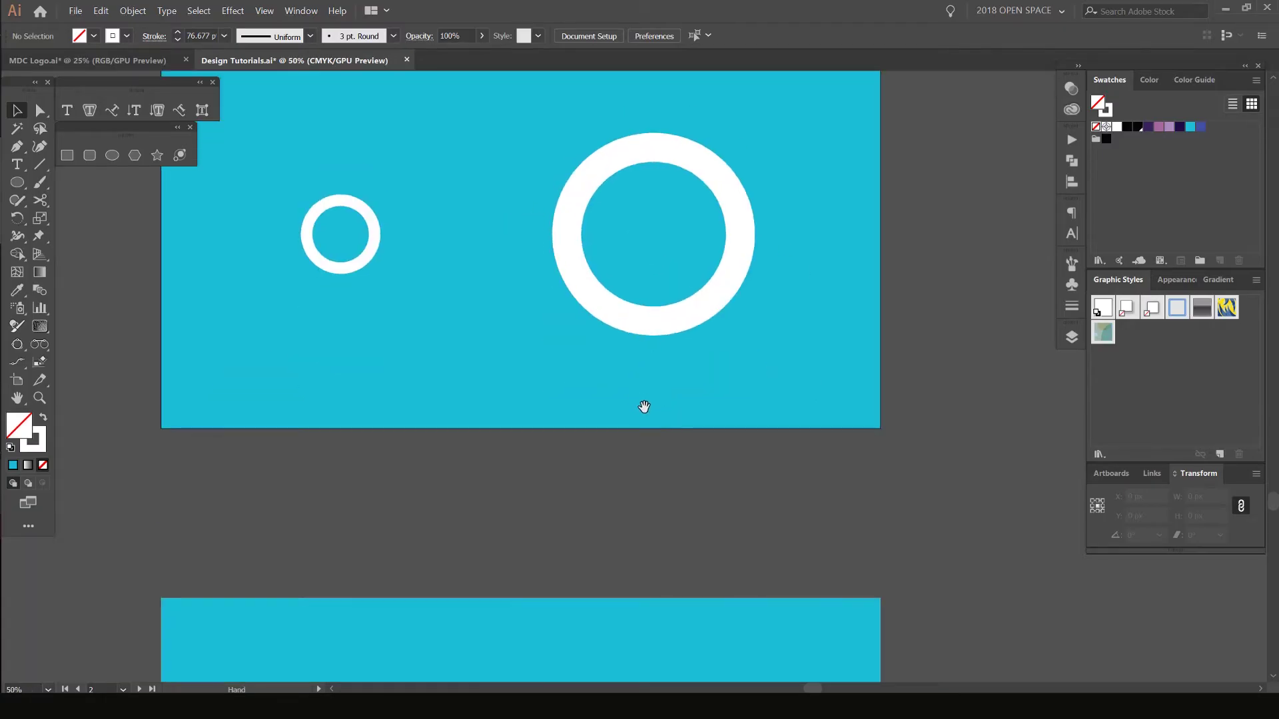
scroll(645, 300, "up", 2)
key("ctrl+plus")
left_click_drag(672, 319, 250, 398)
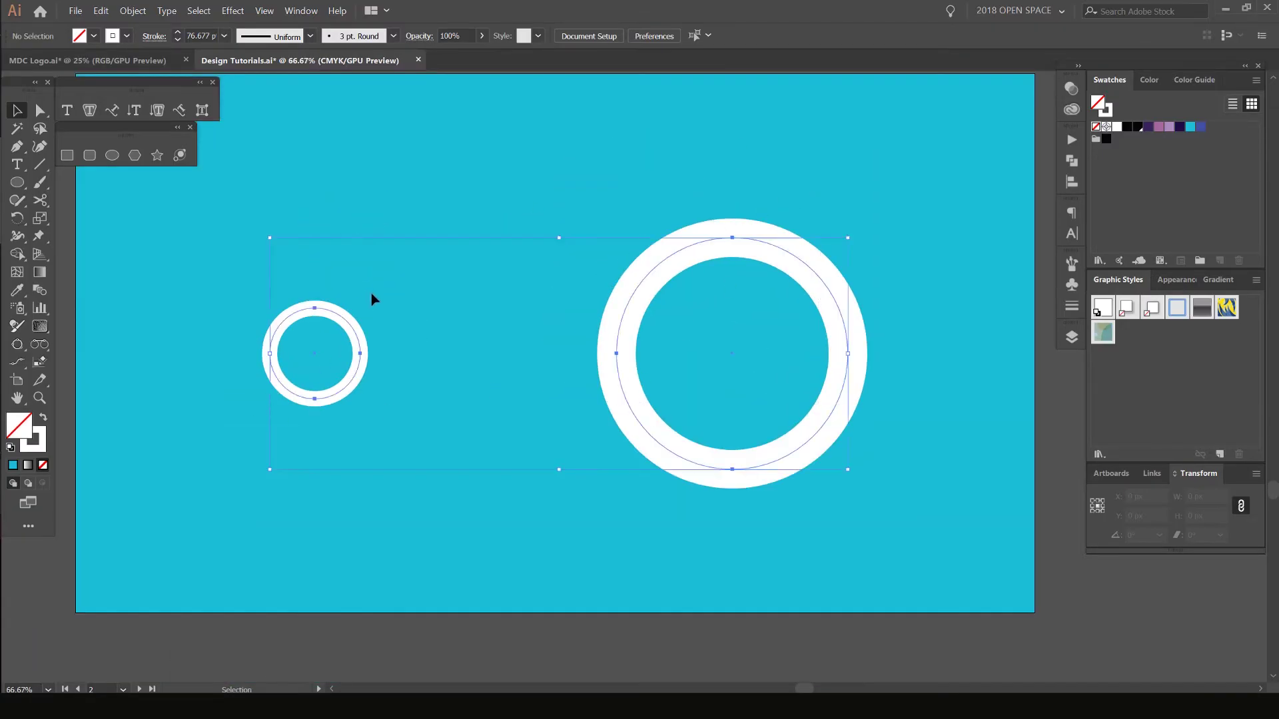
scroll(452, 314, "down", 3)
left_click_drag(546, 432, 617, 254)
left_click(508, 425)
scroll(509, 426, "up", 3)
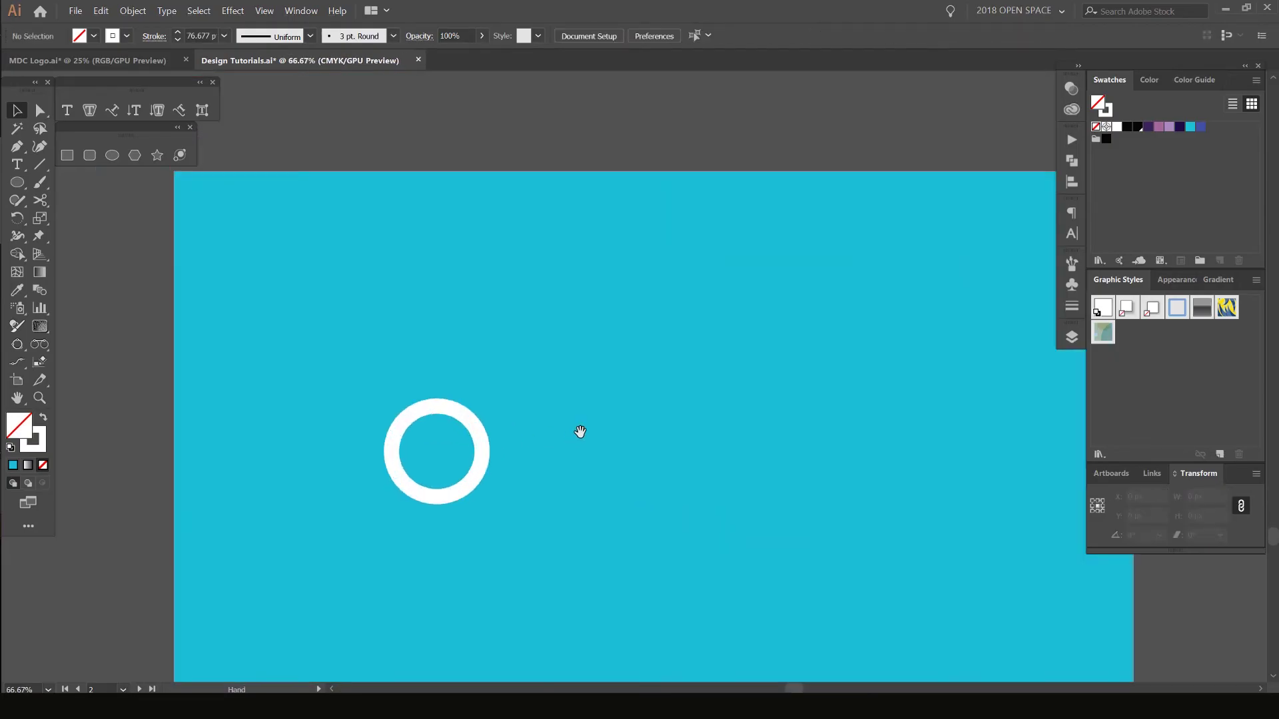
left_click_drag(579, 431, 570, 347)
left_click_drag(554, 244, 521, 245)
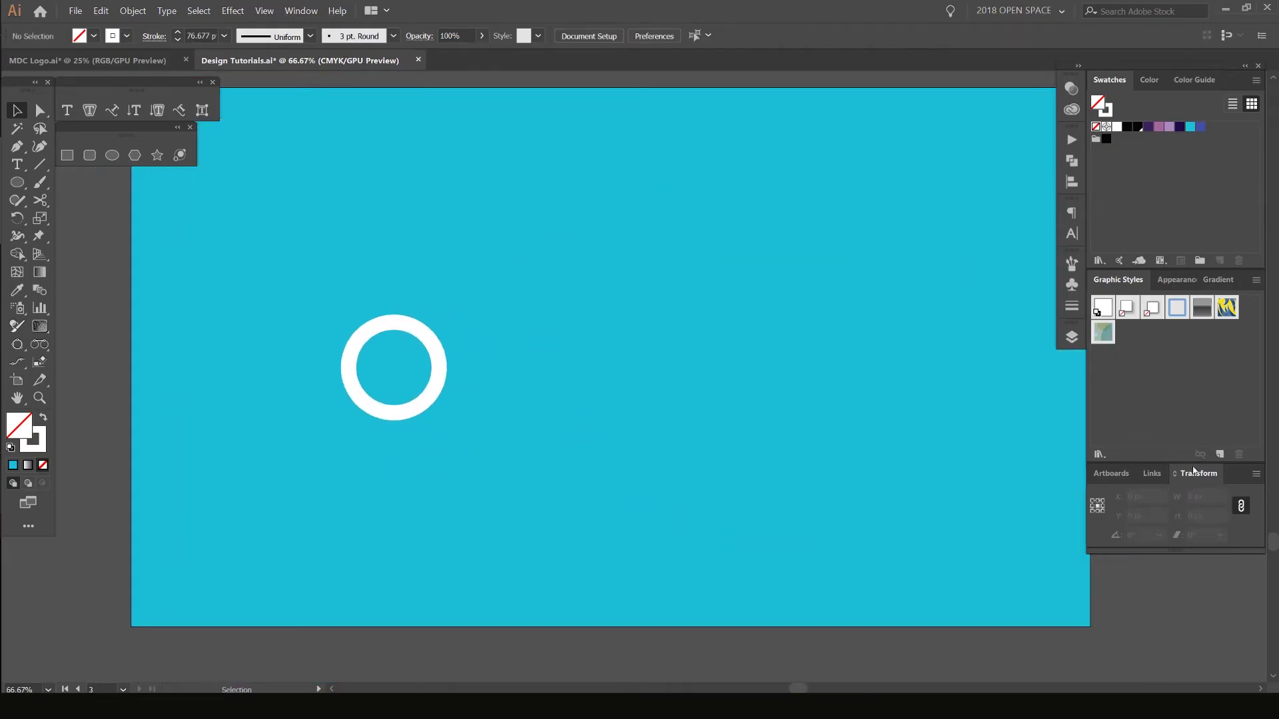
Step: Float the Transform panel over the artboard beside the ring
left_click_drag(1198, 473, 635, 218)
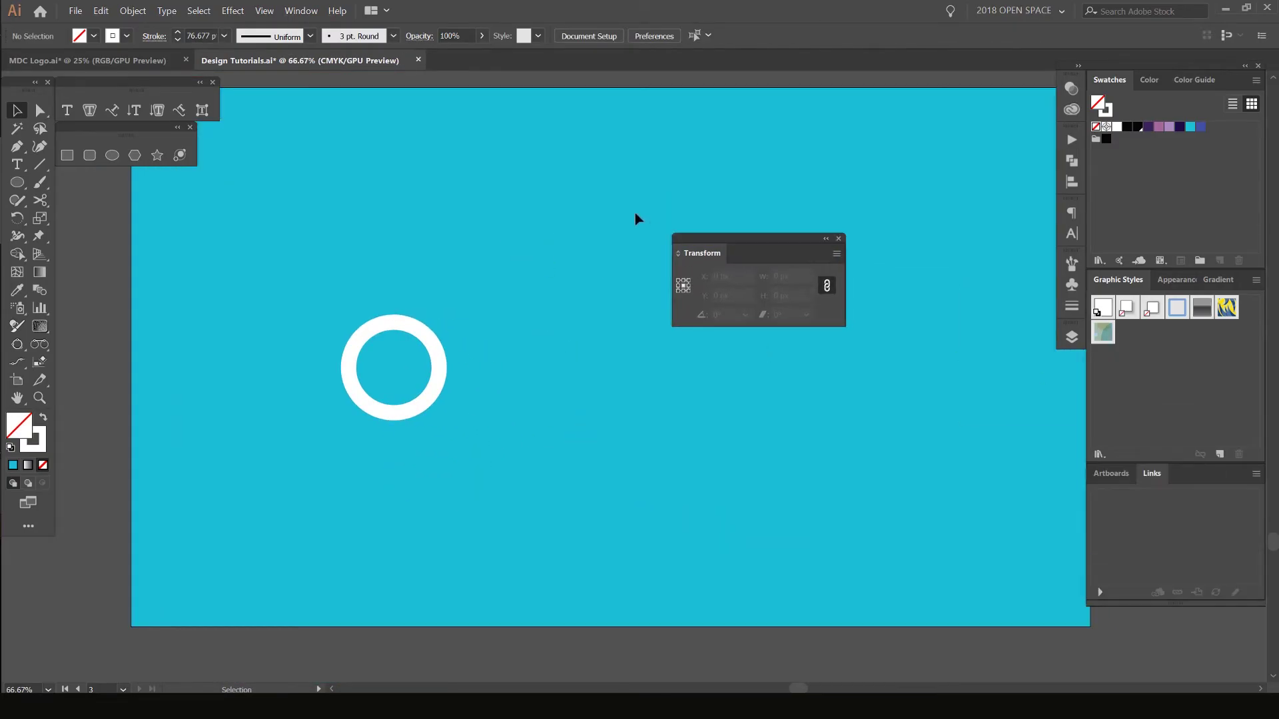
left_click(300, 11)
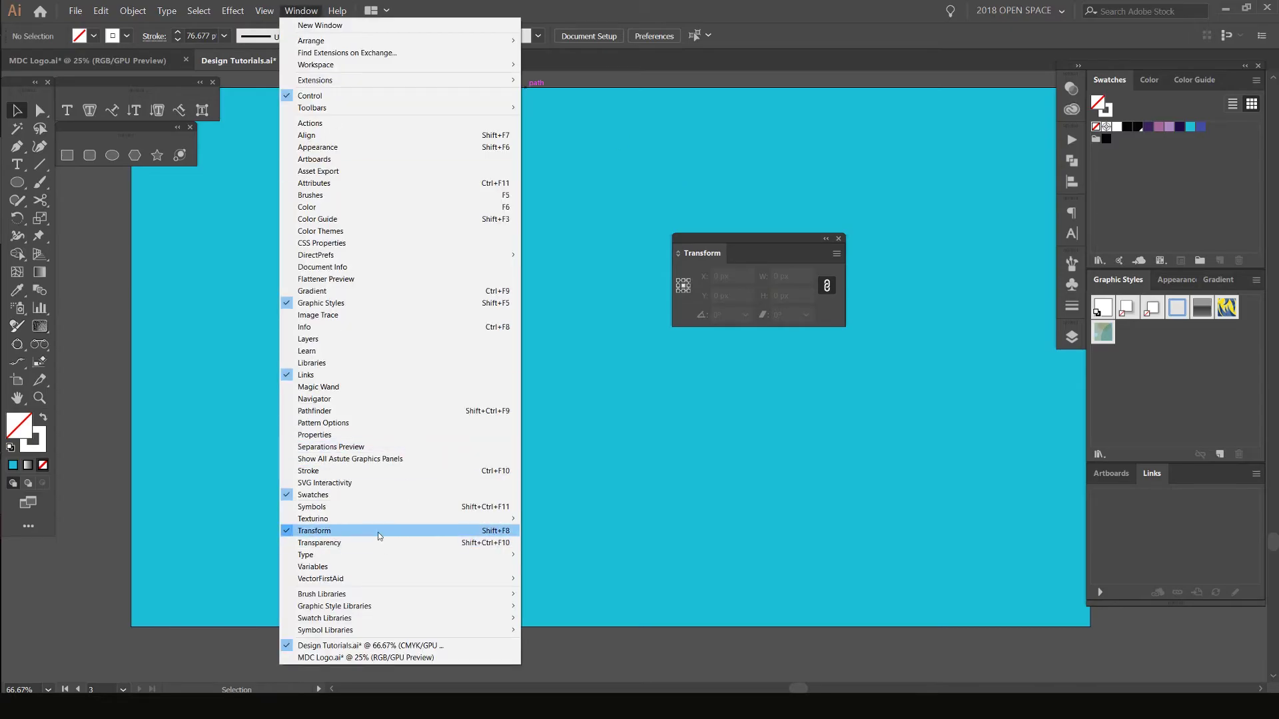
left_click(766, 243)
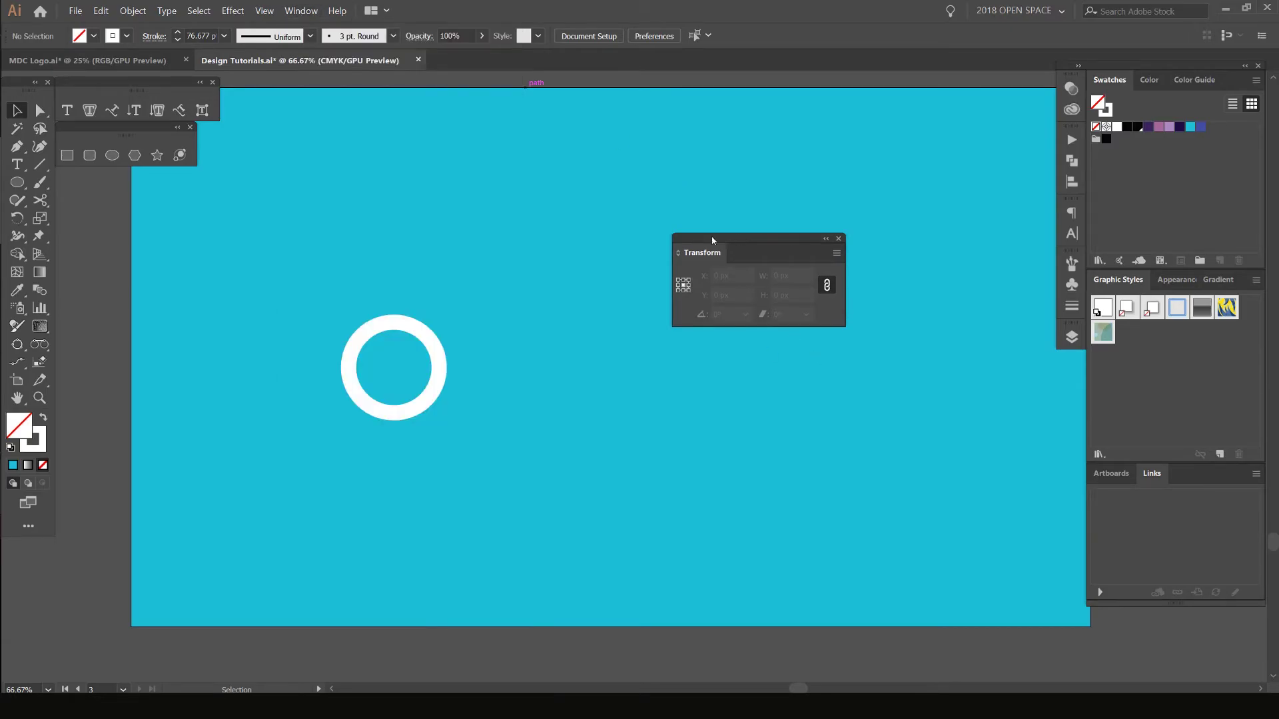
left_click_drag(766, 243, 695, 265)
Step: Examine the Scale Strokes & Effects option in the Transform panel's options, including with the ring selected
left_click(776, 278)
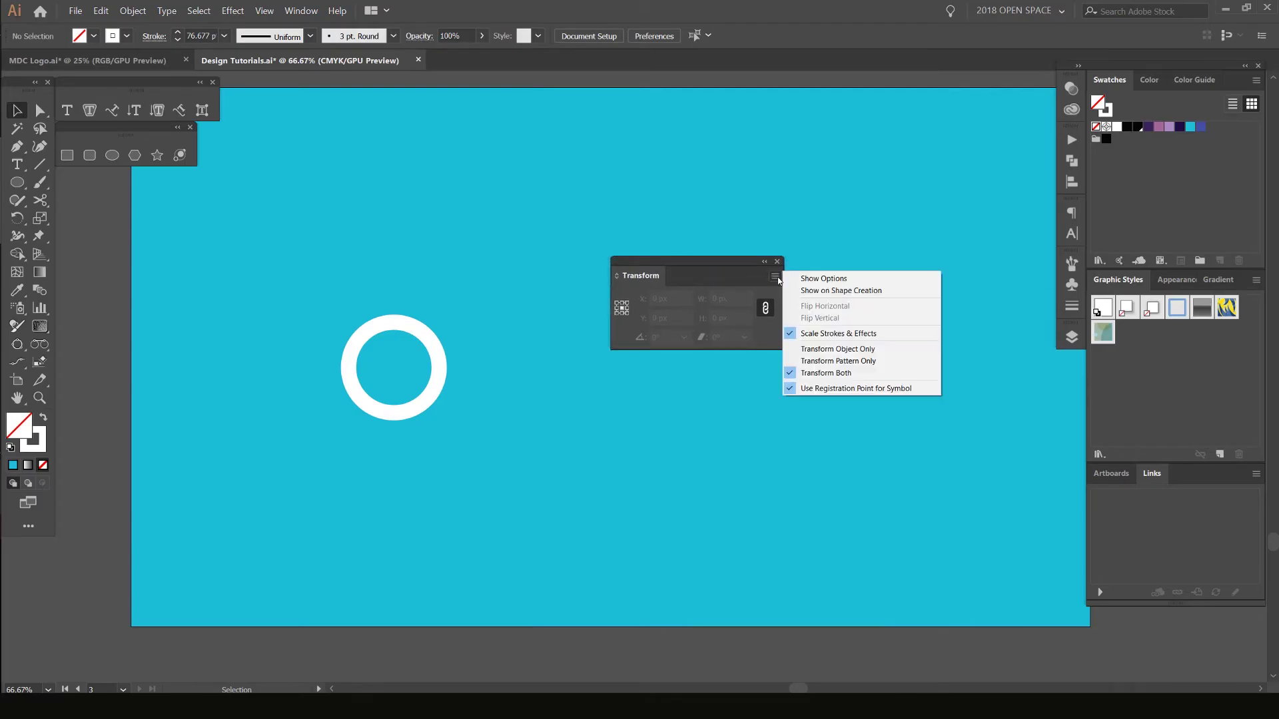
left_click(791, 333)
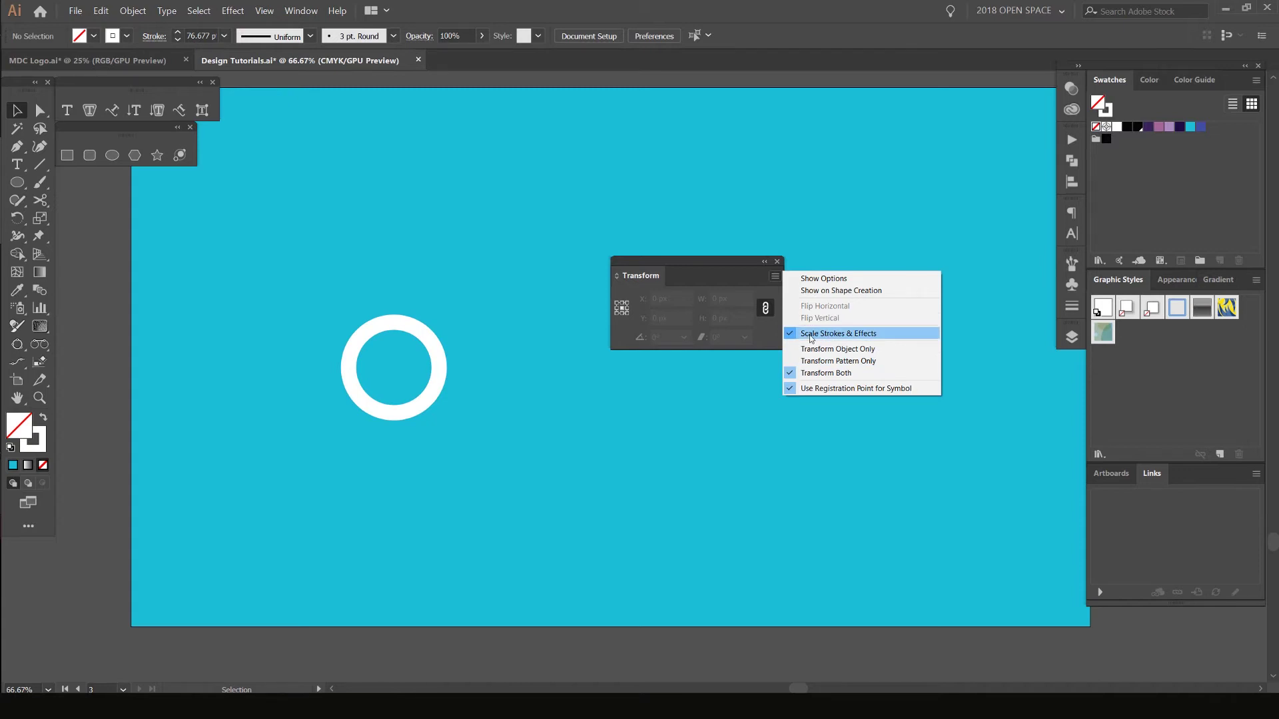
left_click(529, 230)
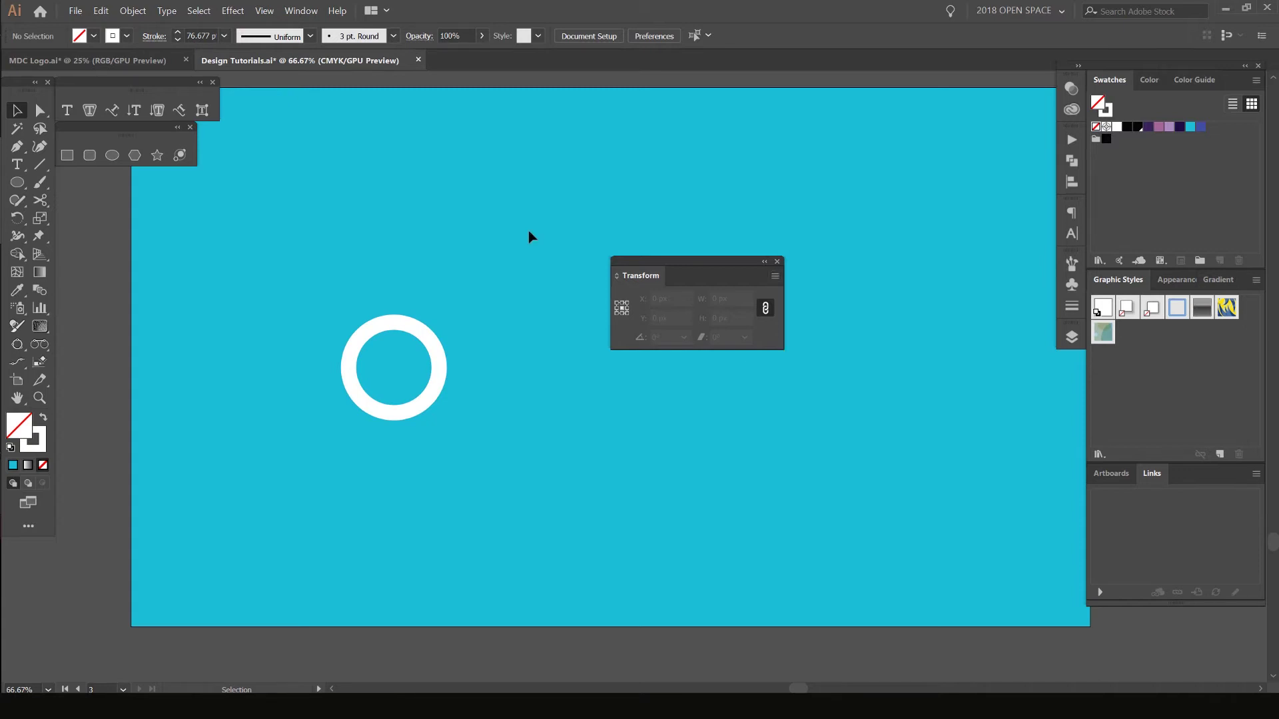
left_click(386, 410)
left_click(775, 276)
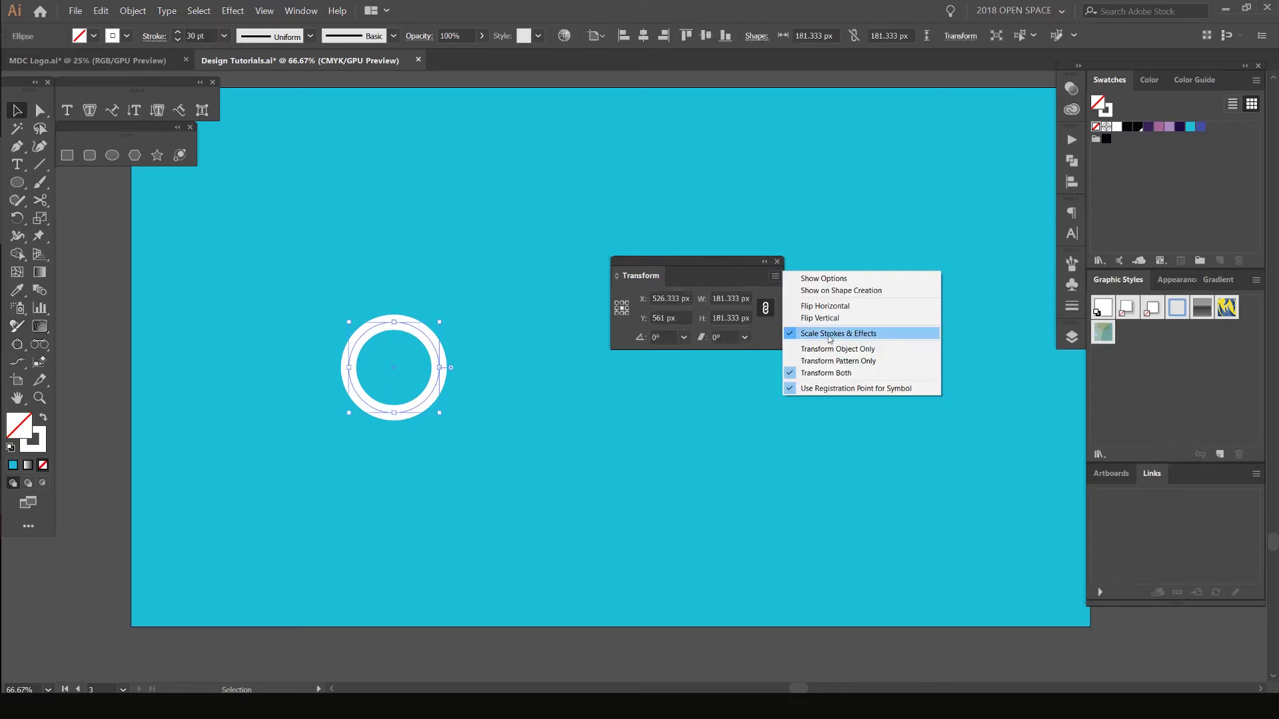
left_click(626, 243)
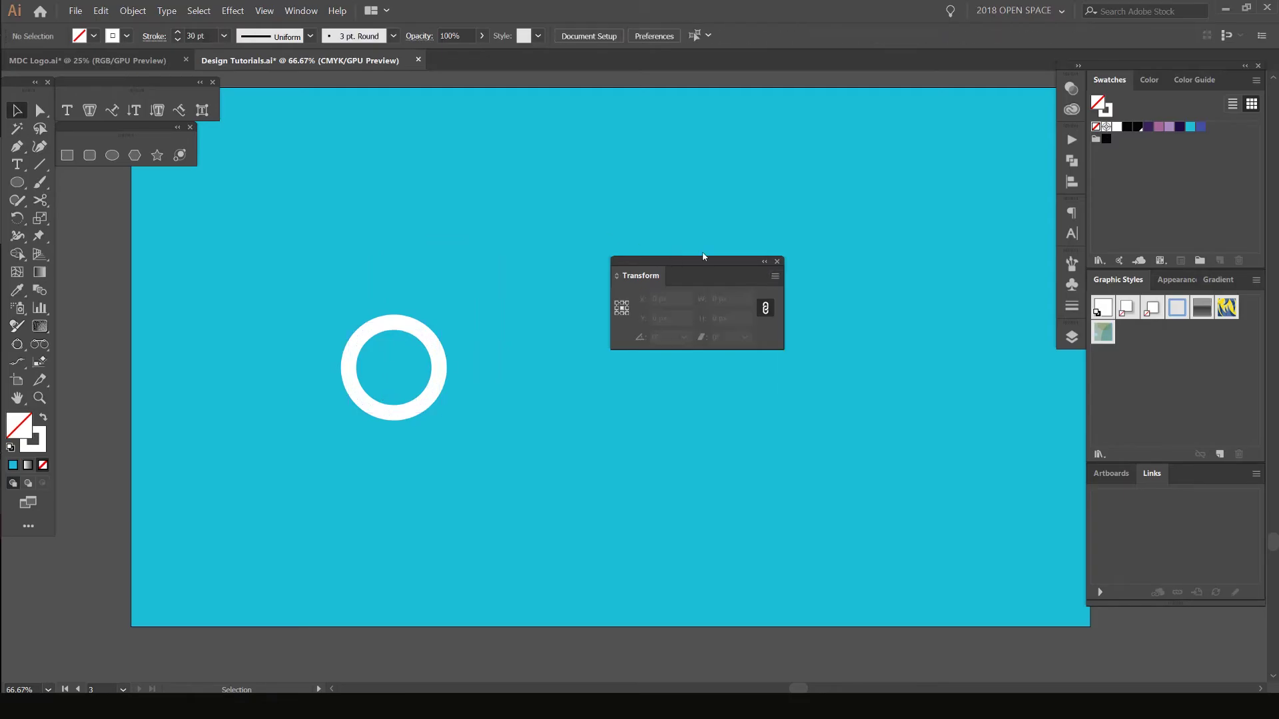
Step: Copy the ring horizontally to the right and enlarge the copy proportionally to 684 px with its stroke scaling along
left_click_drag(666, 261, 912, 150)
left_click(415, 316)
left_click_drag(416, 315, 290, 324)
key("l")
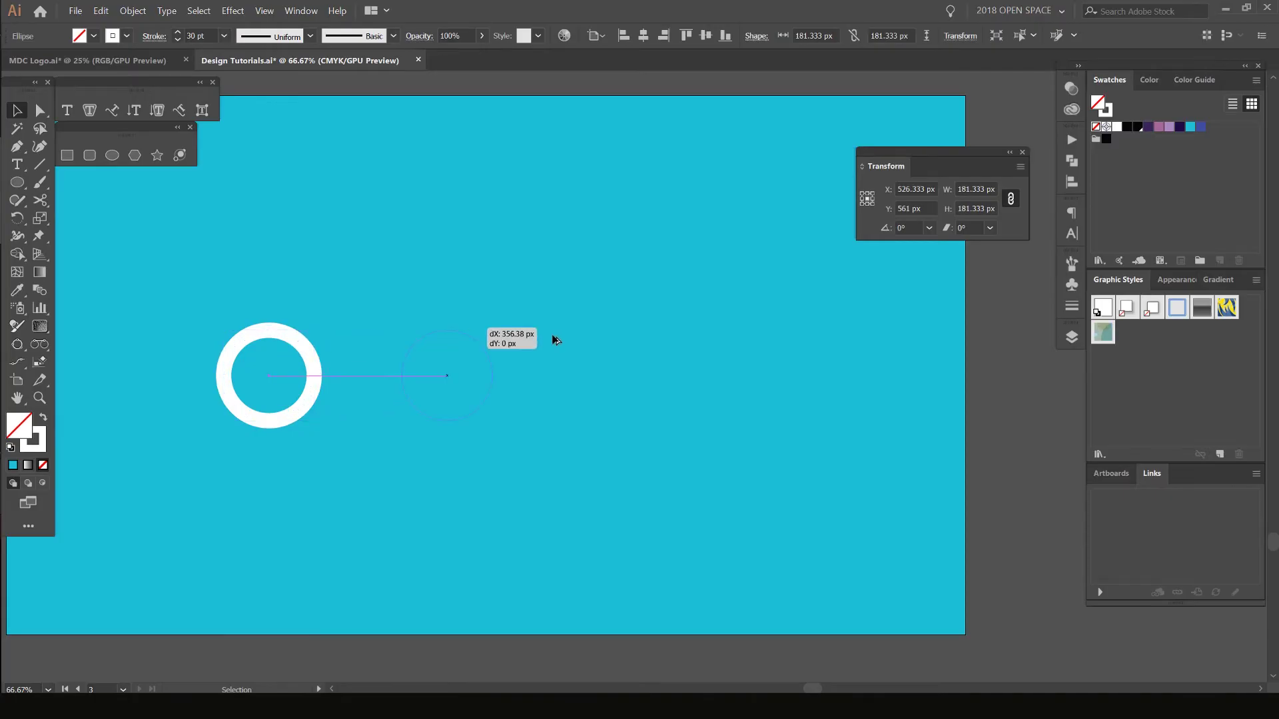
mouse_move(613, 375)
left_mouse_down()
mouse_move(797, 202)
mouse_move(784, 205)
left_mouse_up()
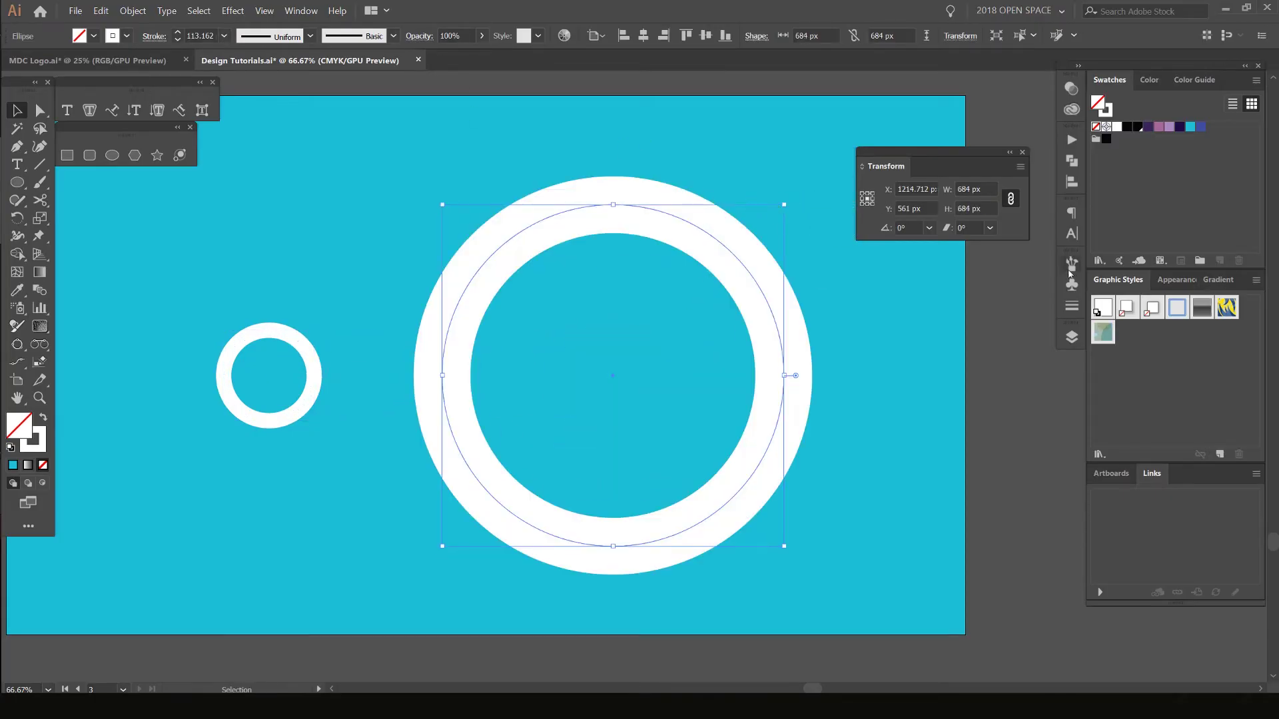
Step: Show the Stroke settings and check the enlarged copy's stroke weight
left_click(1072, 306)
left_click_drag(950, 279, 1012, 277)
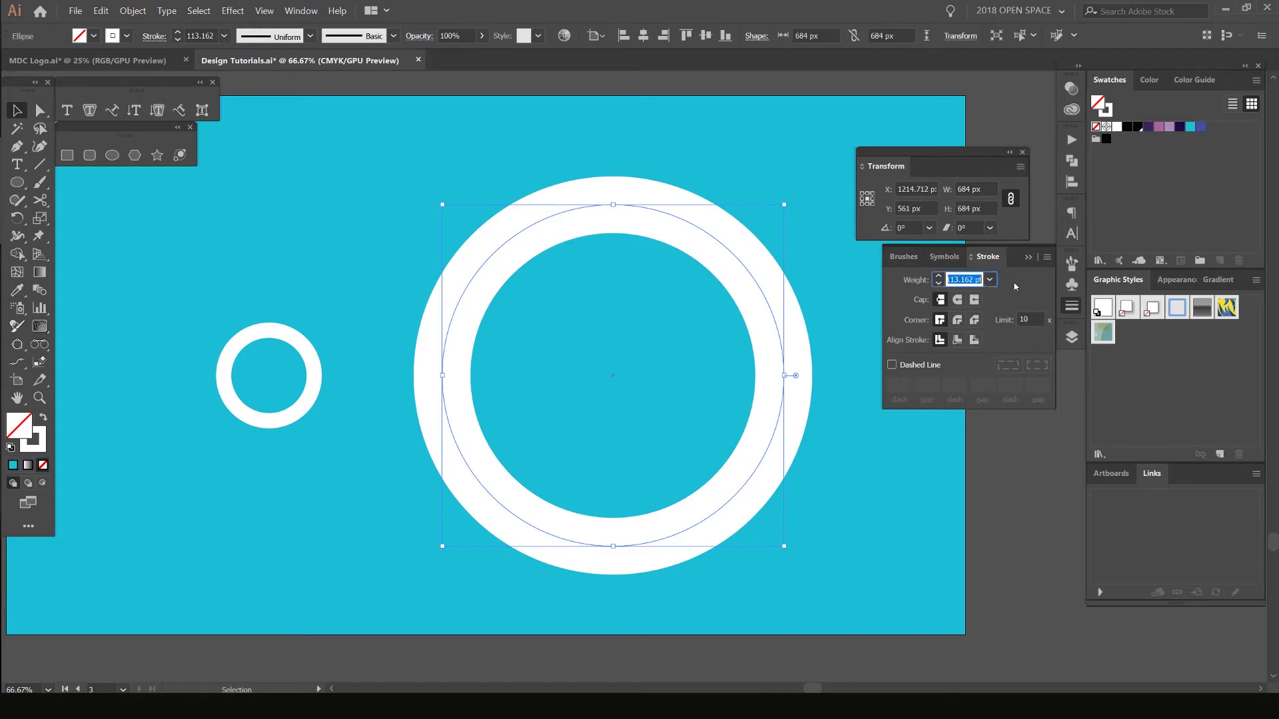
left_click_drag(207, 36, 175, 36)
left_click(651, 270)
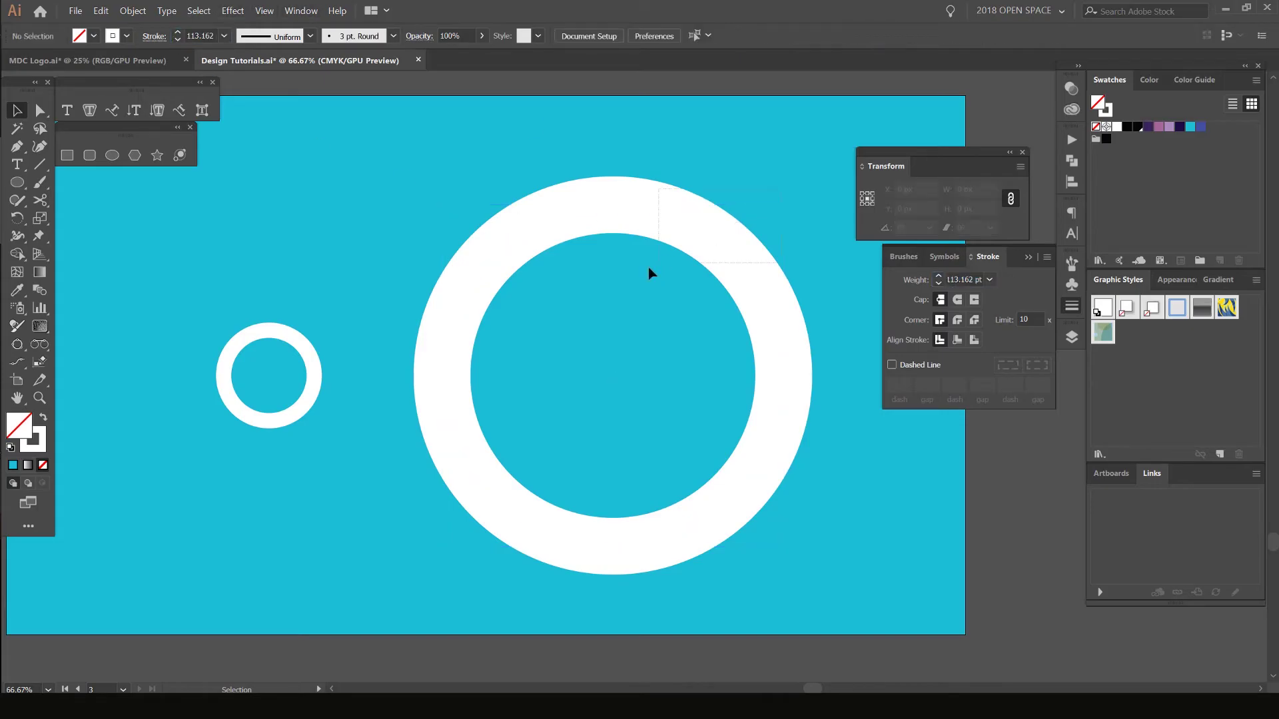
Step: Shrink the copied ring proportionally to 118 px, and delete it
left_click(686, 230)
left_click_drag(785, 205, 674, 347)
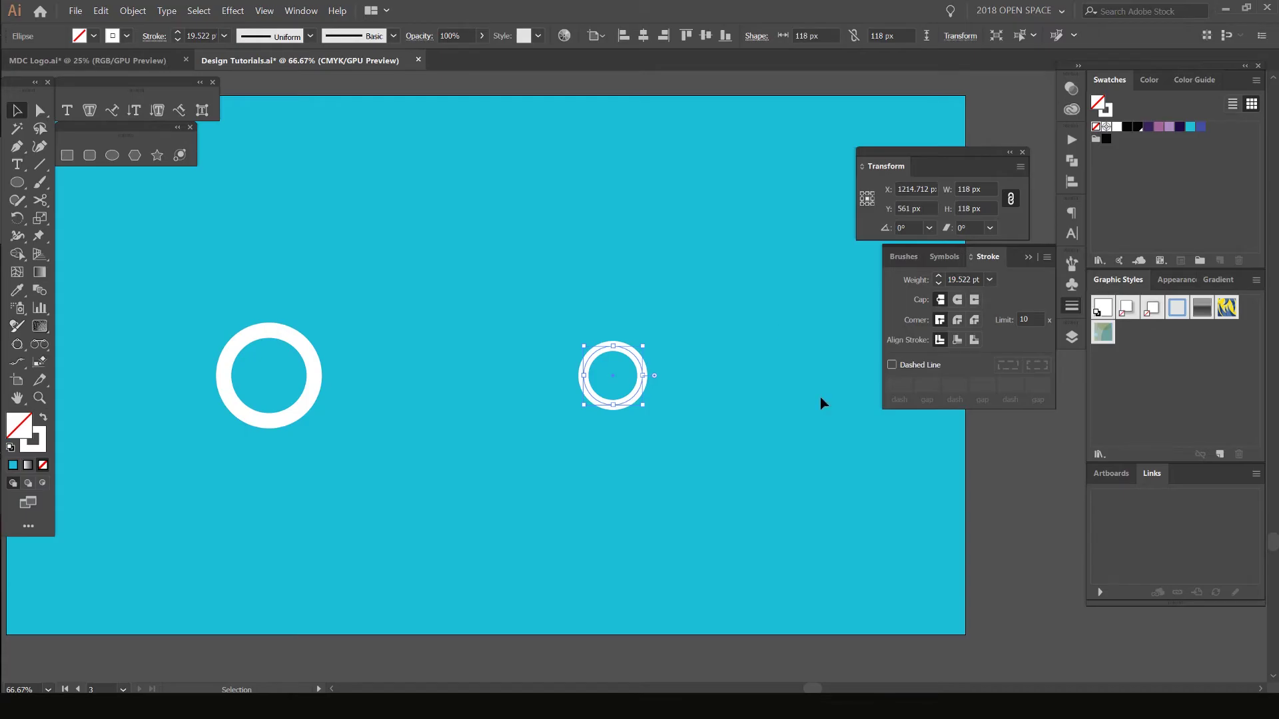
key("Delete")
left_click_drag(583, 391, 699, 356)
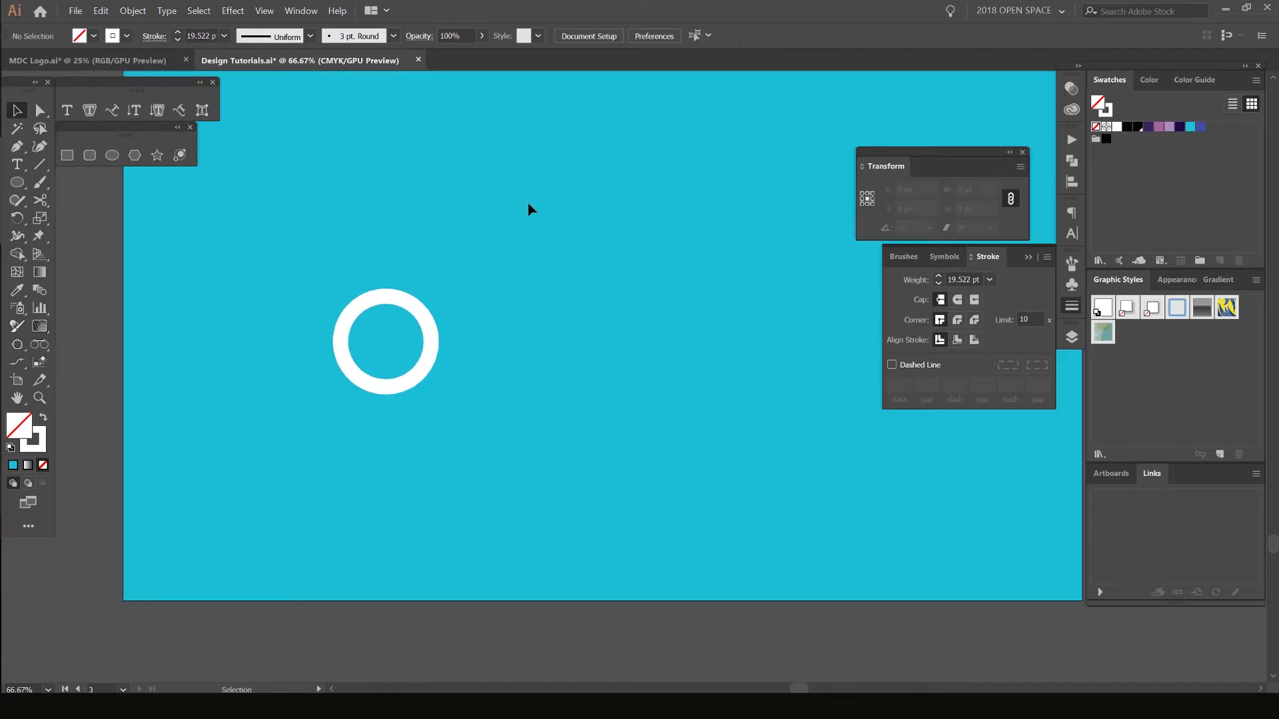
Step: Turn off Scale Strokes & Effects in the Transform panel's options with the remaining ring selected
left_click(387, 381)
left_click_drag(887, 169, 704, 273)
left_click(1077, 307)
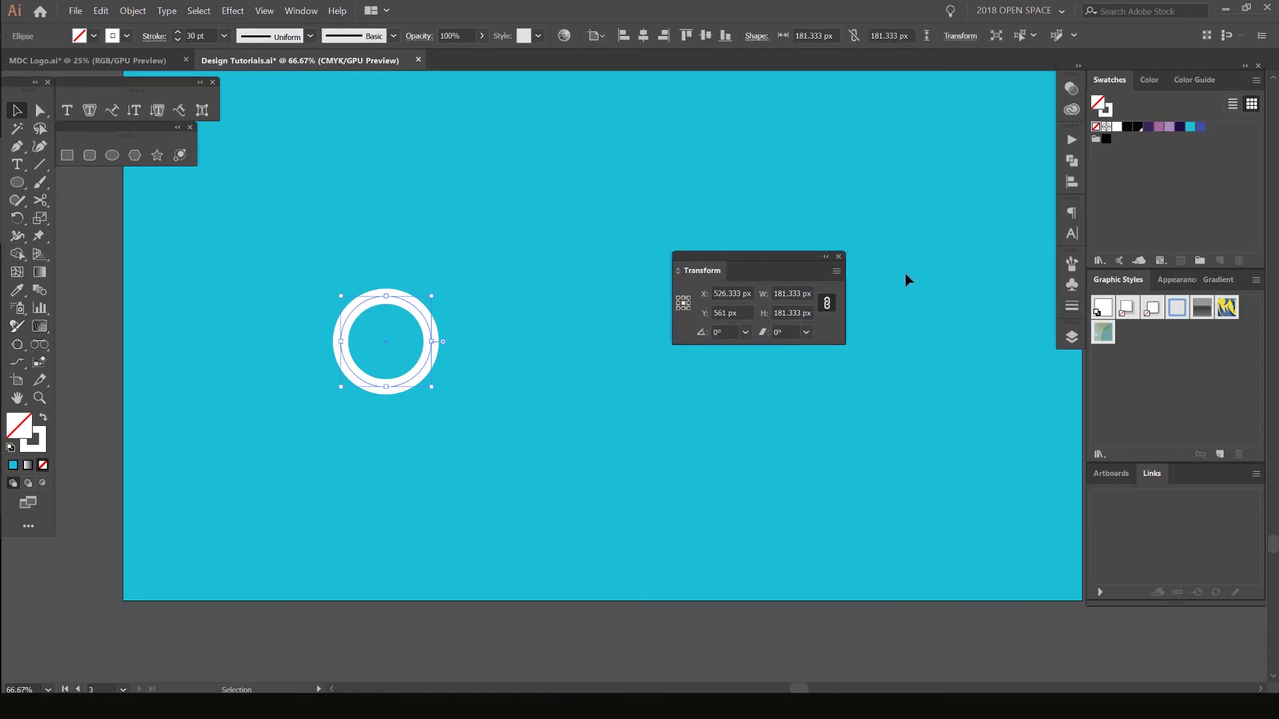
left_click(839, 271)
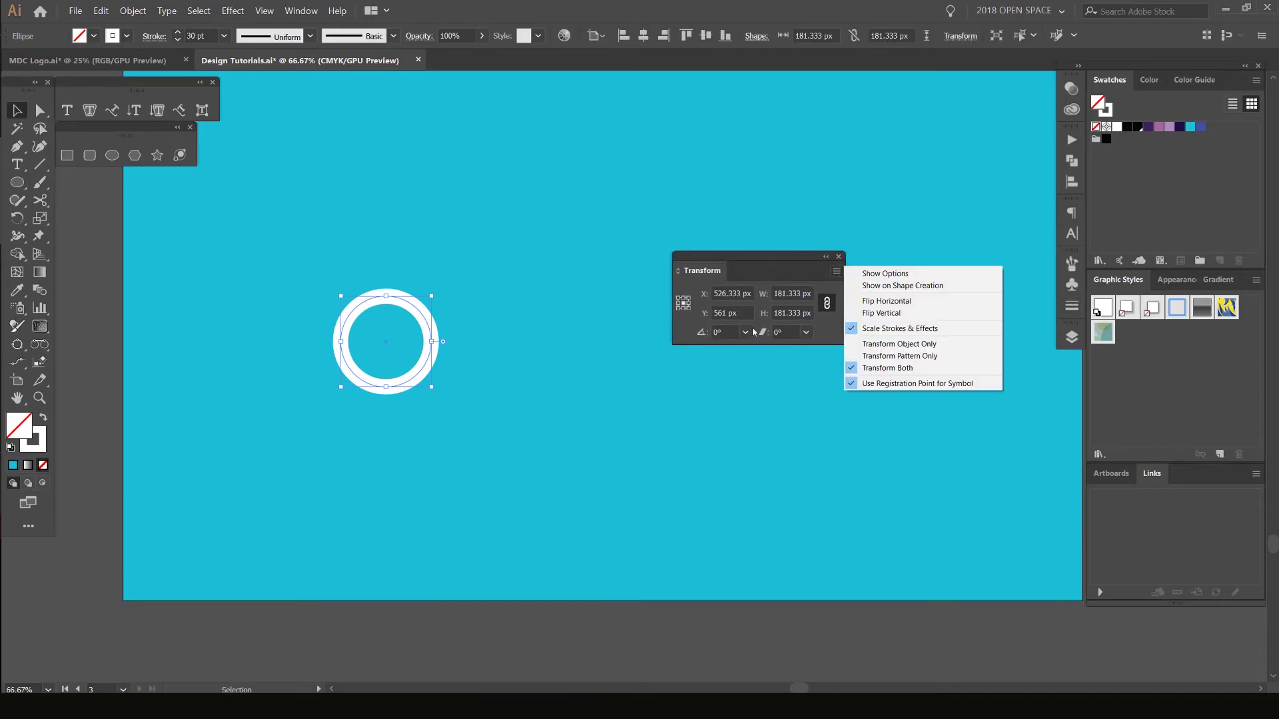
left_click(900, 329)
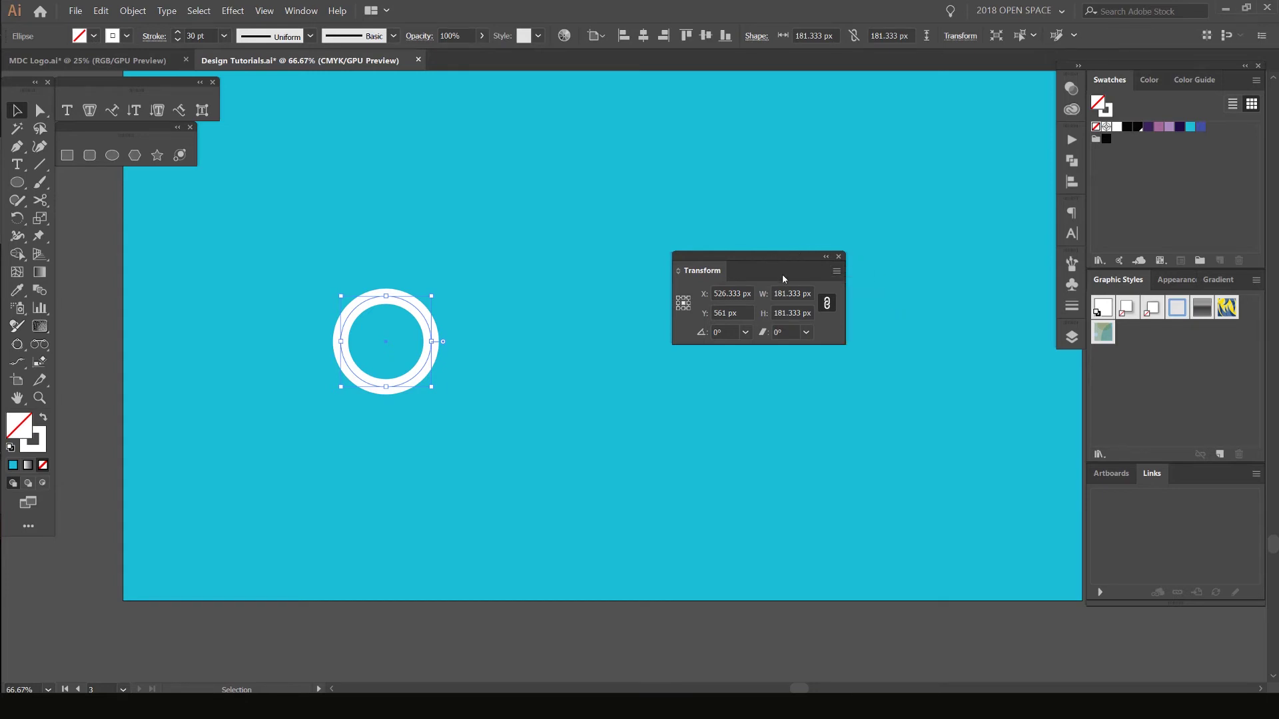
Step: Copy the ring horizontally to the right, enlarge the copy proportionally to 630 px, and compare both rings' stroke weights
left_click_drag(783, 279, 917, 578)
left_click_drag(414, 306, 859, 199)
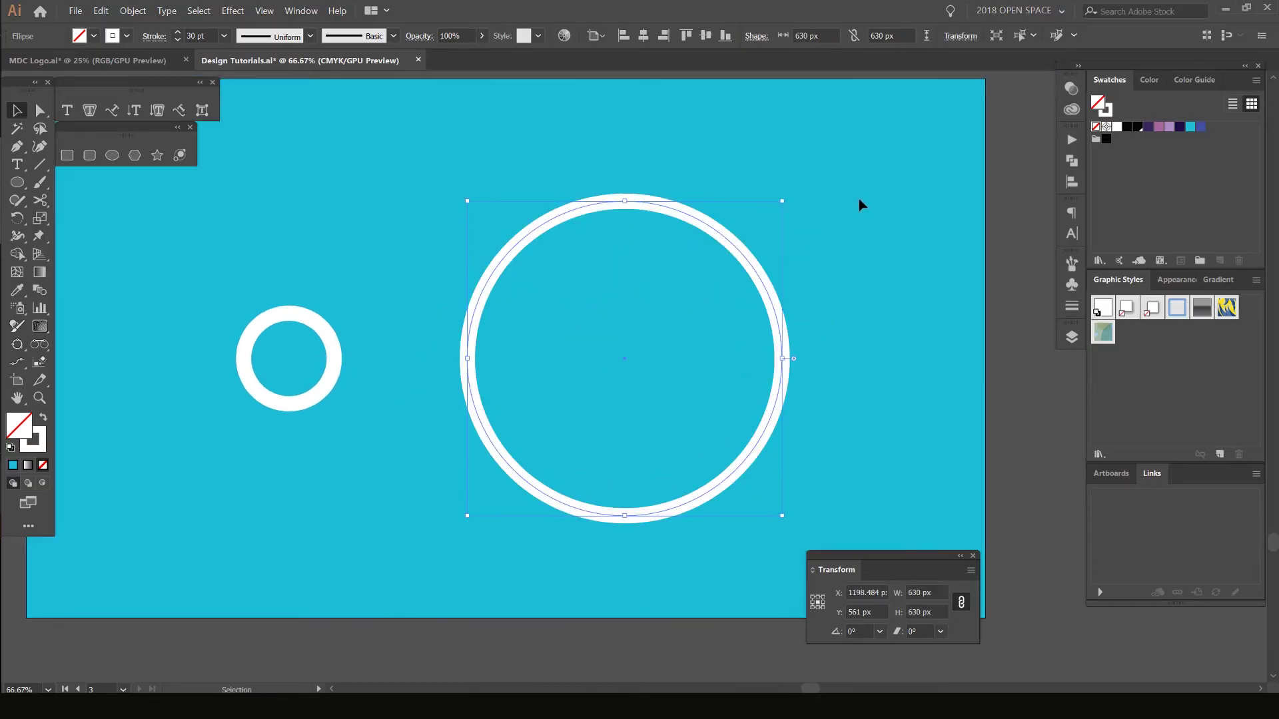
left_click(859, 199)
left_click(637, 202)
left_click_drag(297, 322, 236, 391)
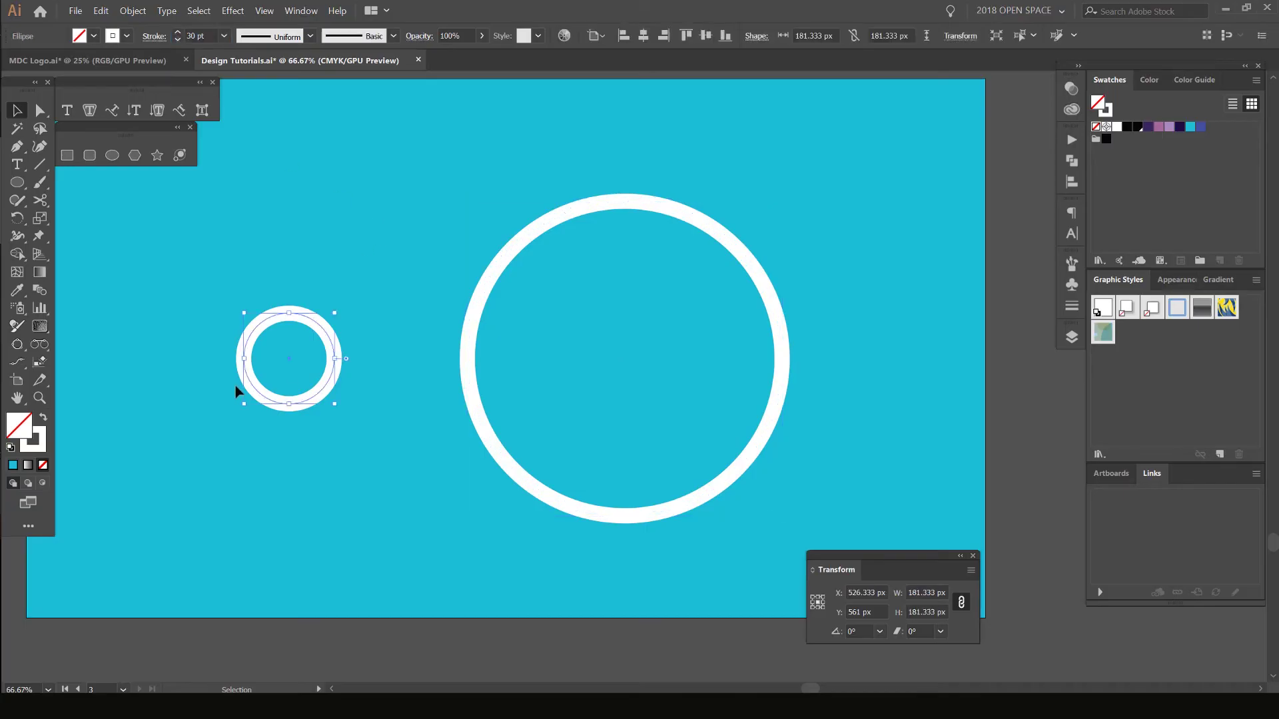
Step: Shrink the copied ring to a tiny circle, and enlarge it to about twice the original ring's diameter
left_click_drag(379, 184, 551, 278)
left_click_drag(689, 179, 830, 243)
scroll(886, 217, "down", 4)
scroll(860, 246, "up", 3)
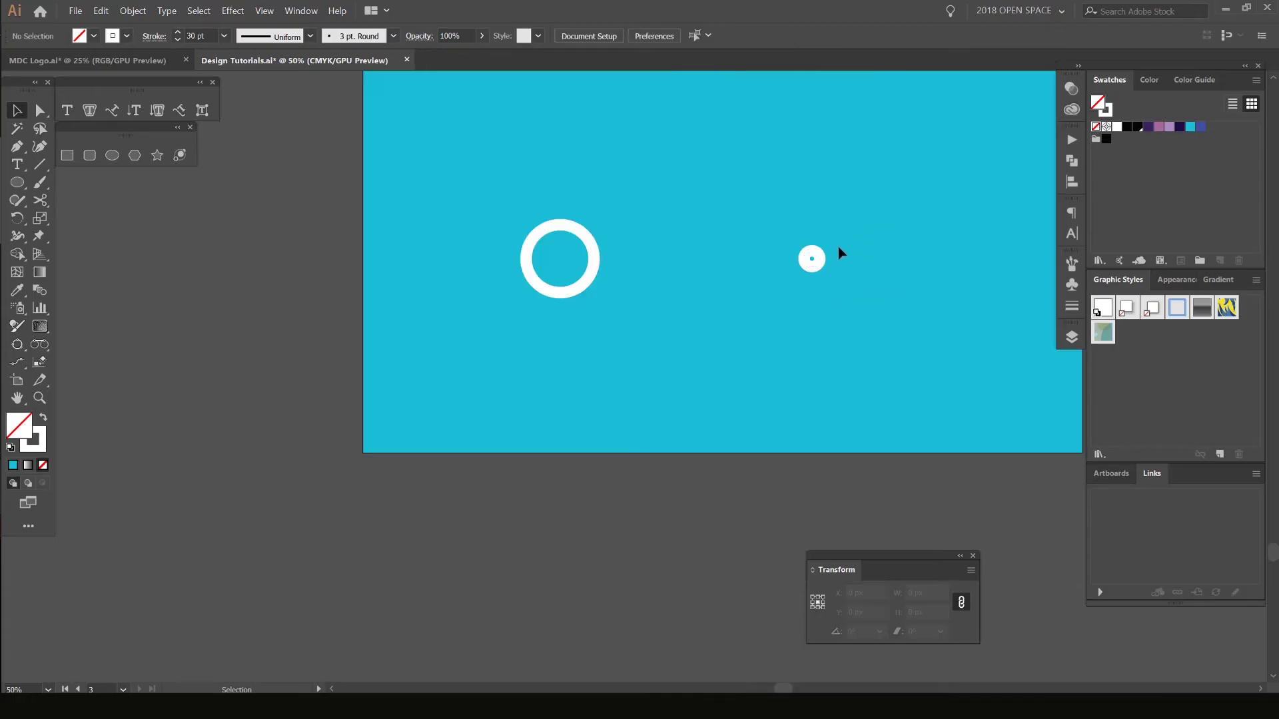
left_click(821, 257)
left_click_drag(911, 257, 895, 253)
left_click_drag(815, 246, 785, 232)
left_click(885, 228)
scroll(766, 391, "right", 3)
scroll(766, 391, "up", 2)
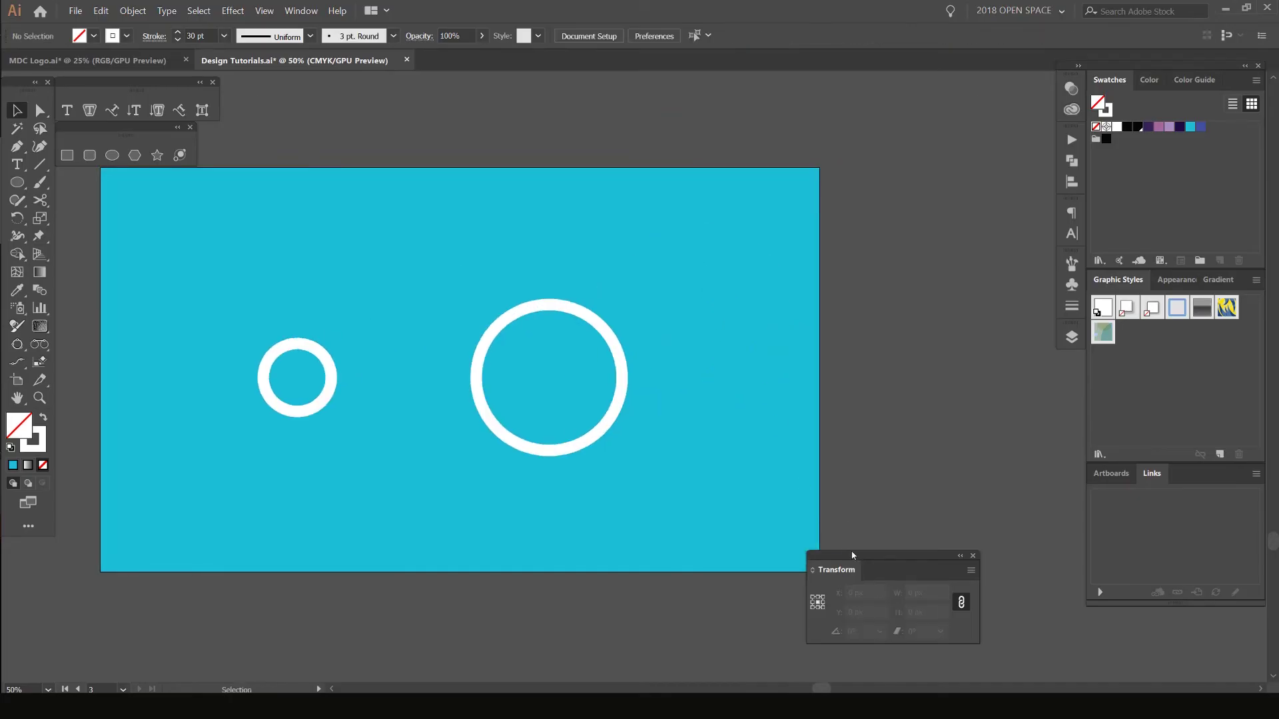
Step: Check the Transform panel's options again and dock the panel back with Artboards and Links
left_click_drag(852, 556, 846, 353)
left_click_drag(757, 294, 879, 275)
left_click(735, 323)
left_click(860, 275)
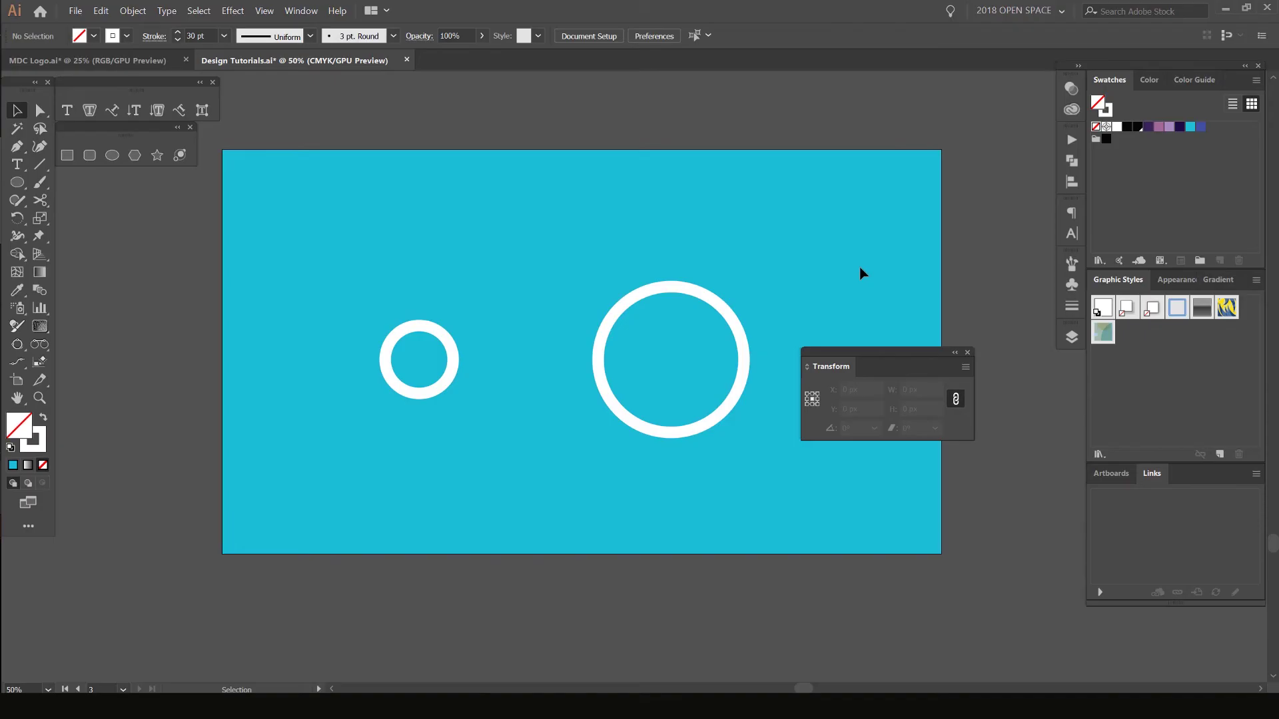
left_click(680, 288)
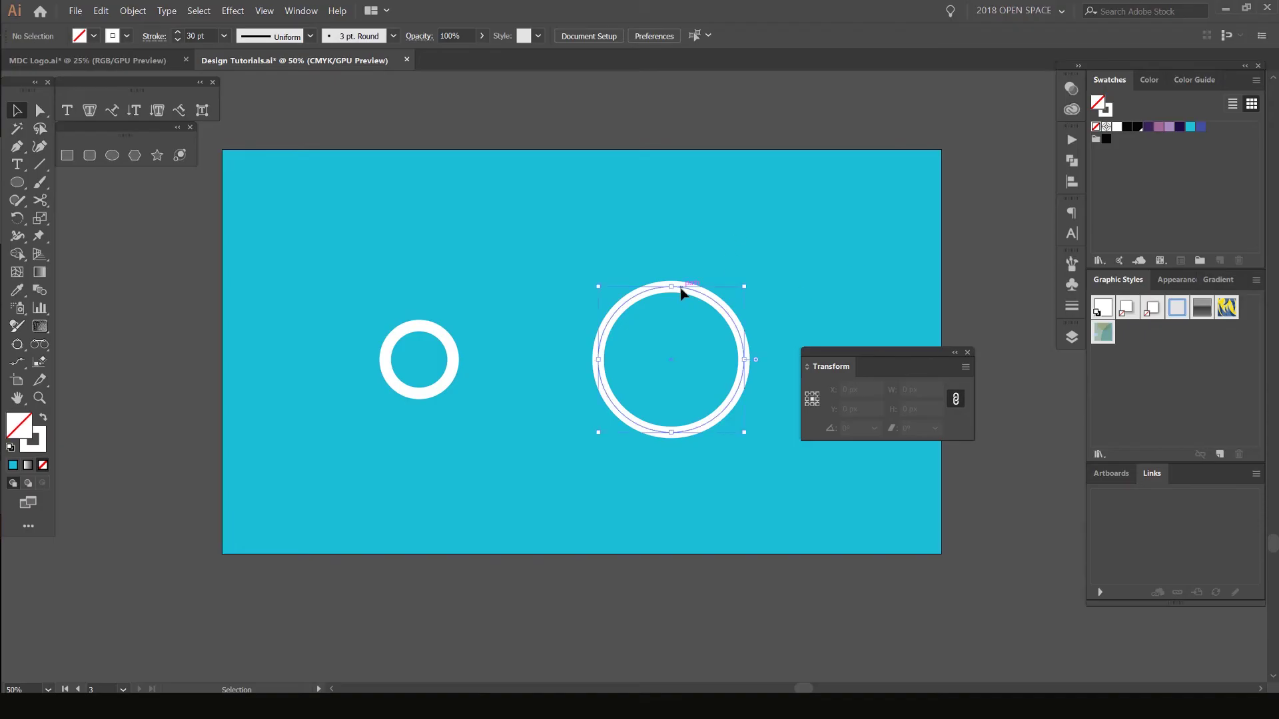
left_click(851, 309)
left_click_drag(956, 377, 962, 359)
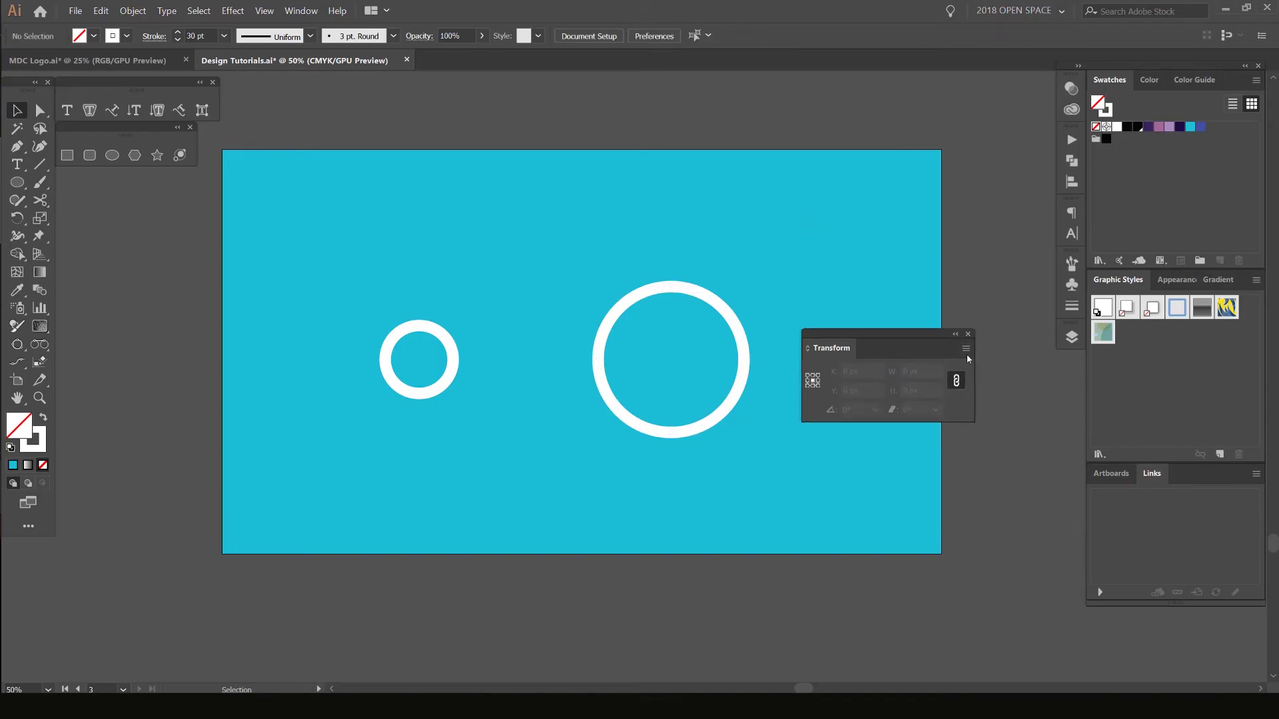
left_click(966, 350)
left_click_drag(829, 348, 1126, 480)
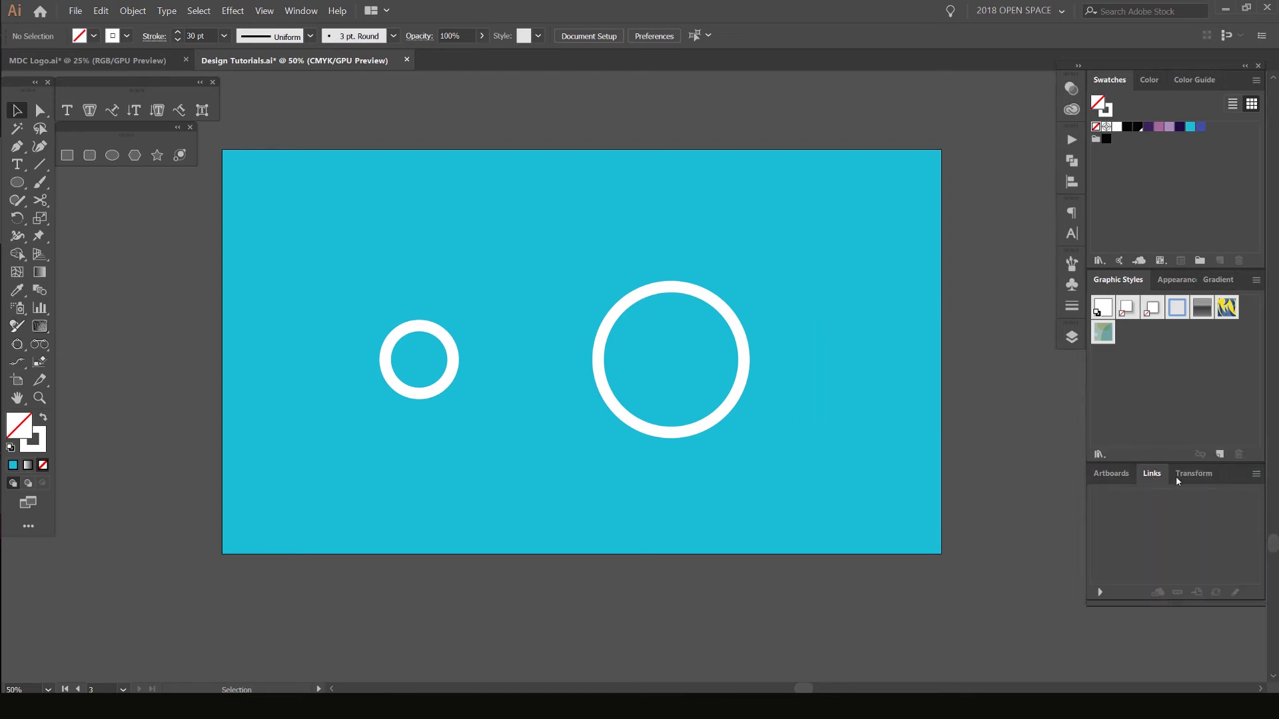
Step: Open the General preferences, toggle Scale Strokes & Effects on and off repeatedly, and accept the preferences
left_click(76, 12)
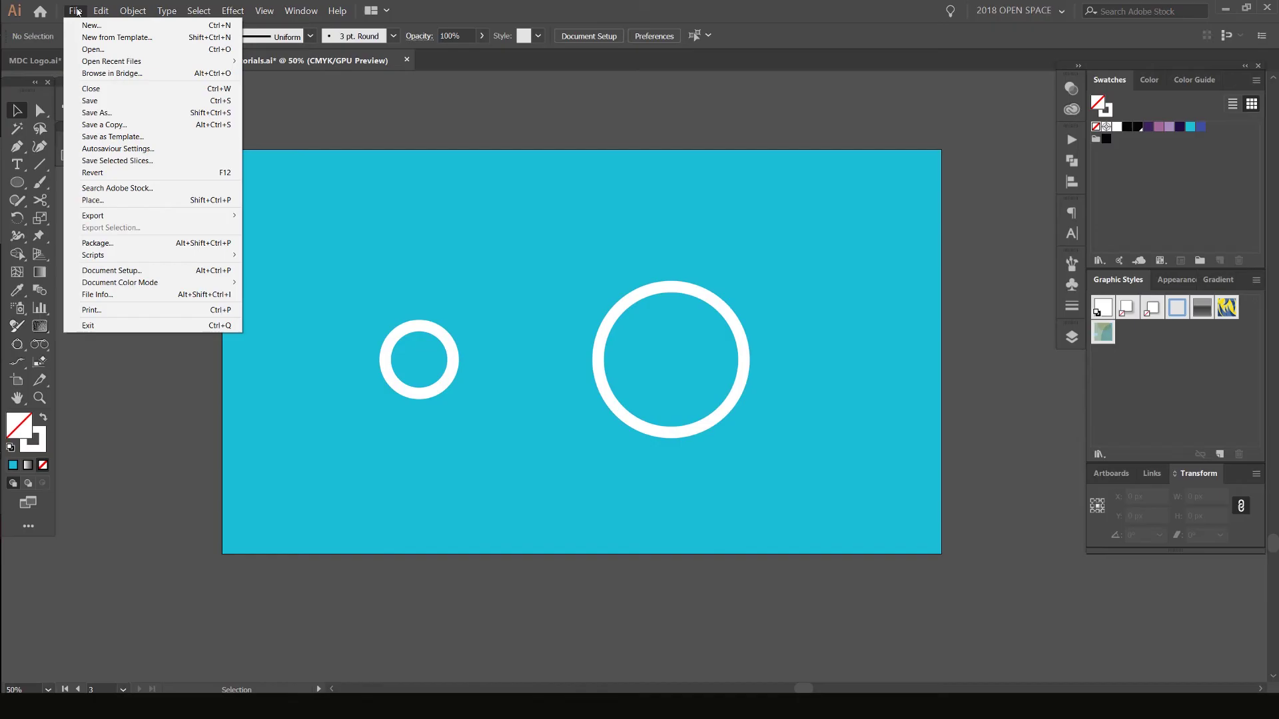
mouse_move(92, 6)
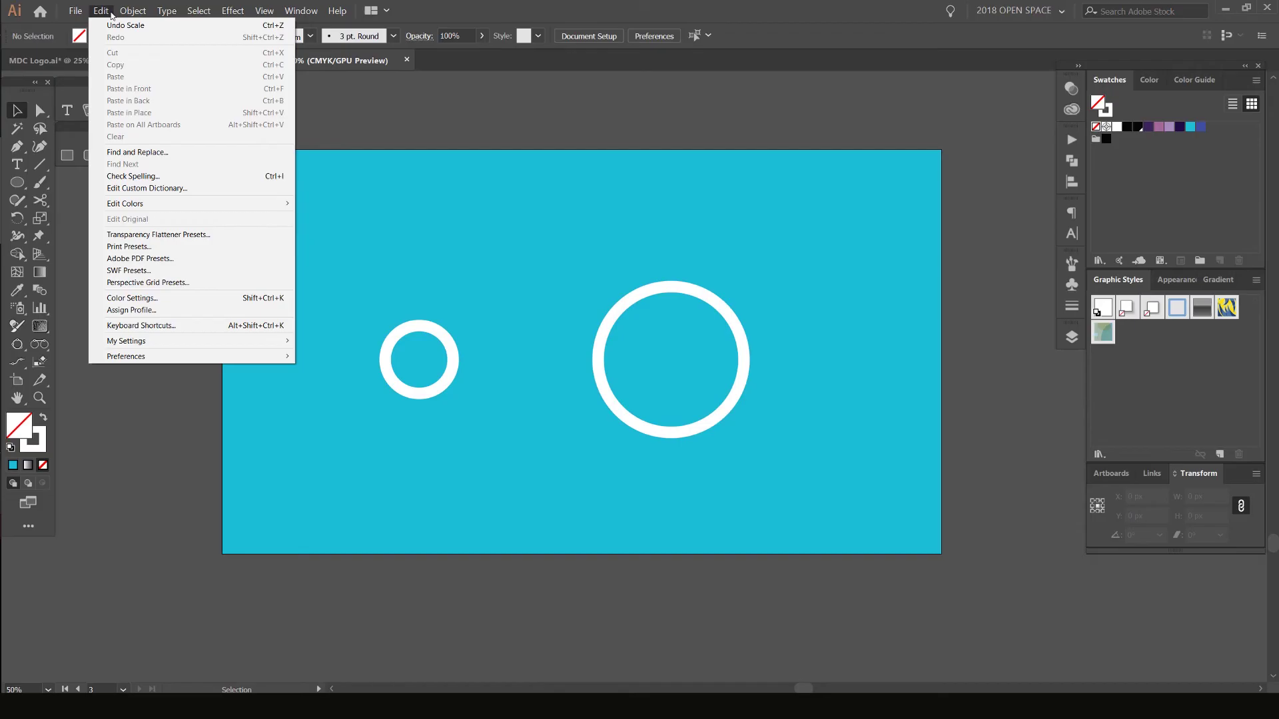
mouse_move(145, 363)
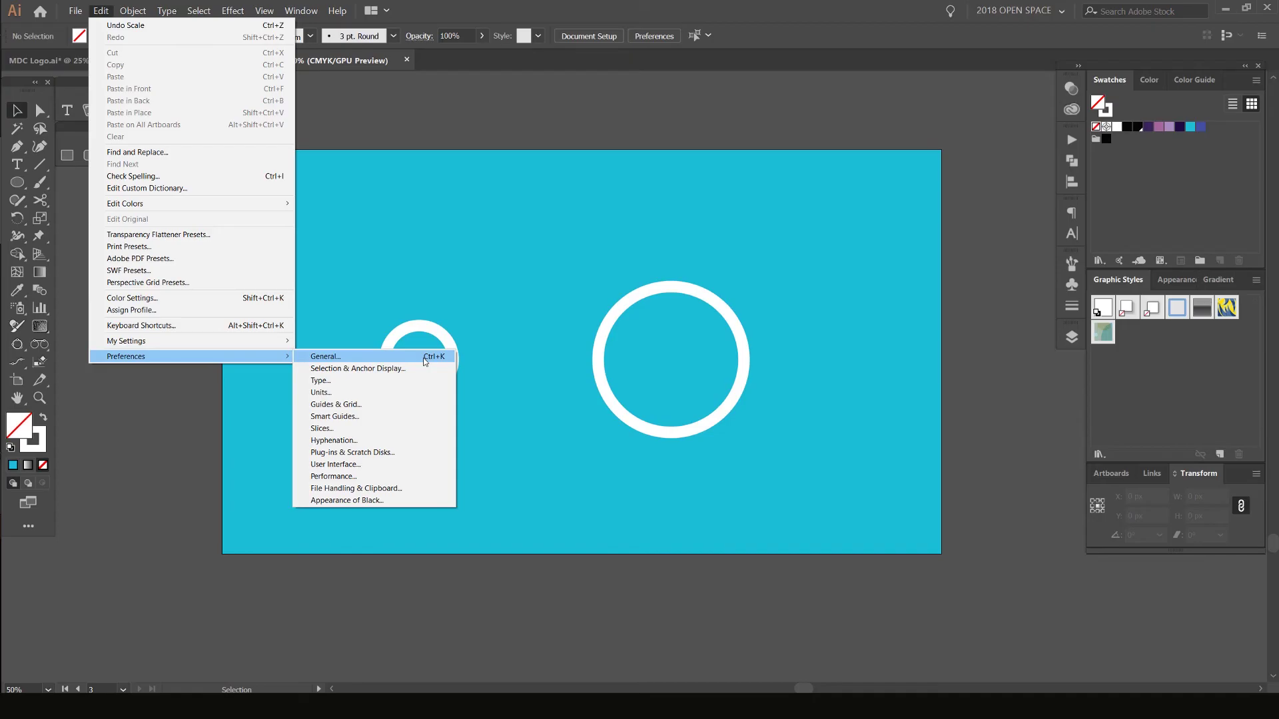
left_click(424, 358)
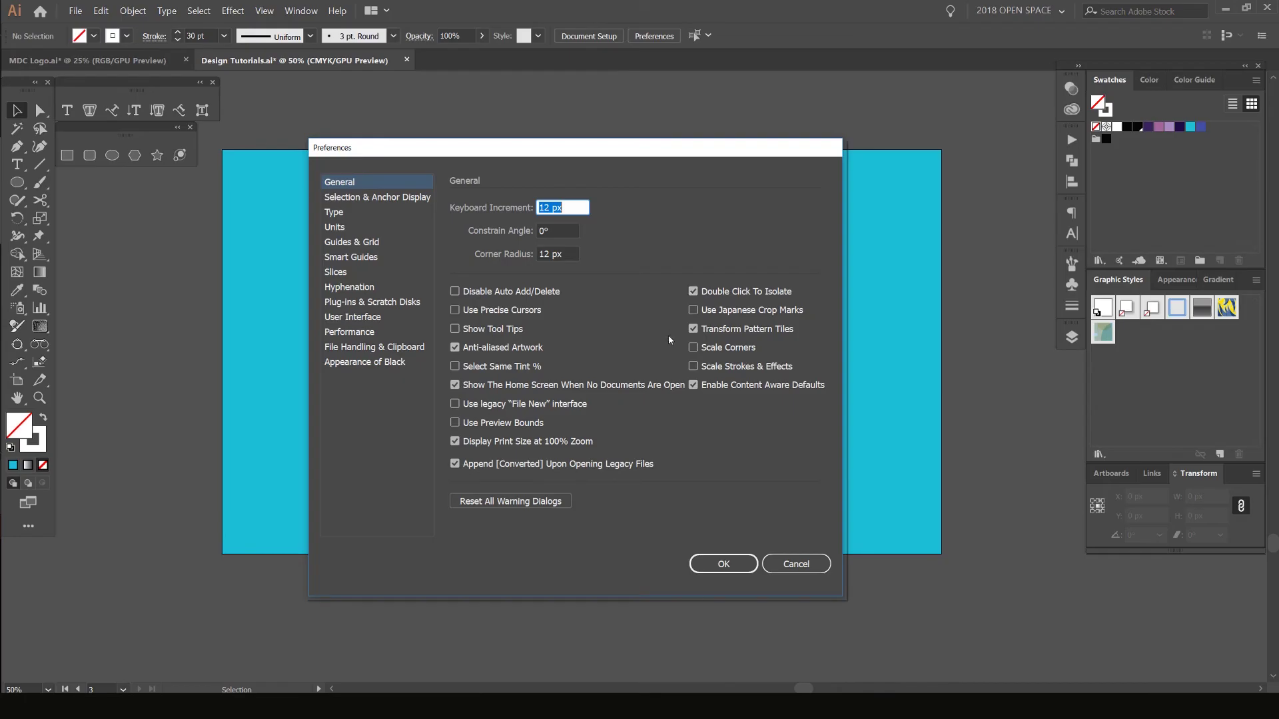
left_click(731, 368)
left_click(728, 370)
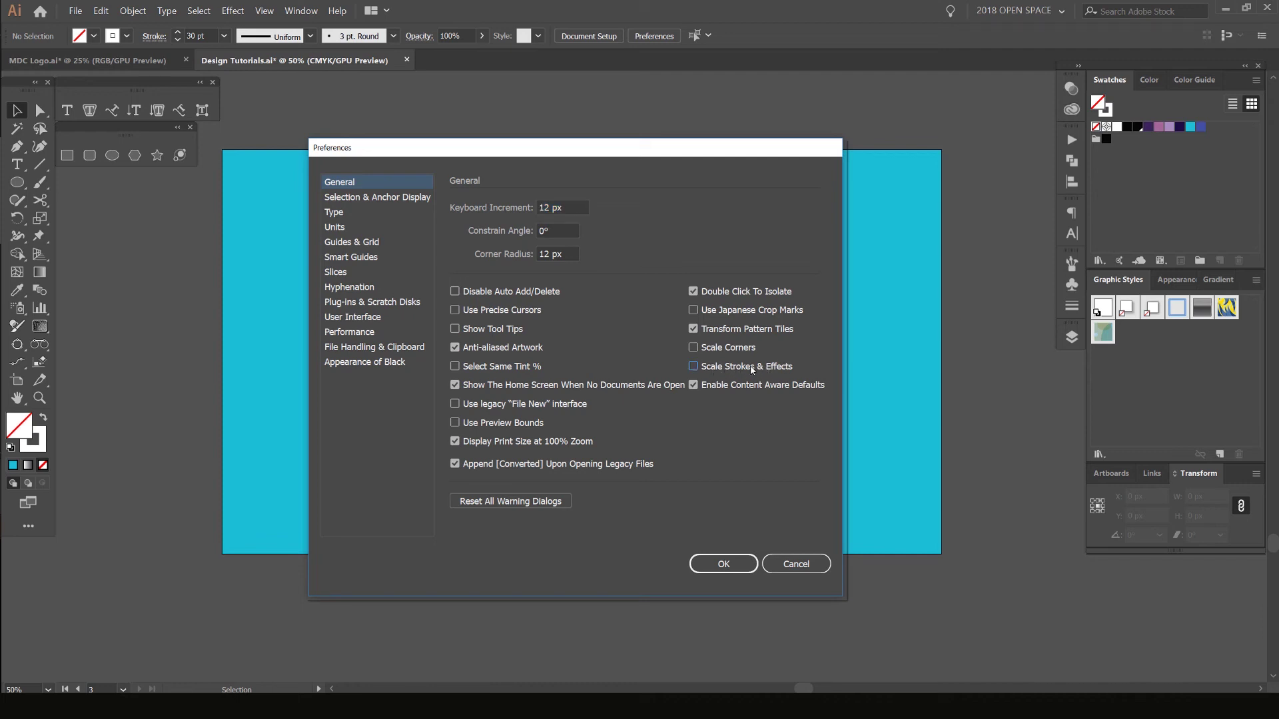
left_click(708, 368)
left_click(726, 369)
left_click(721, 366)
left_click(722, 366)
left_click(724, 565)
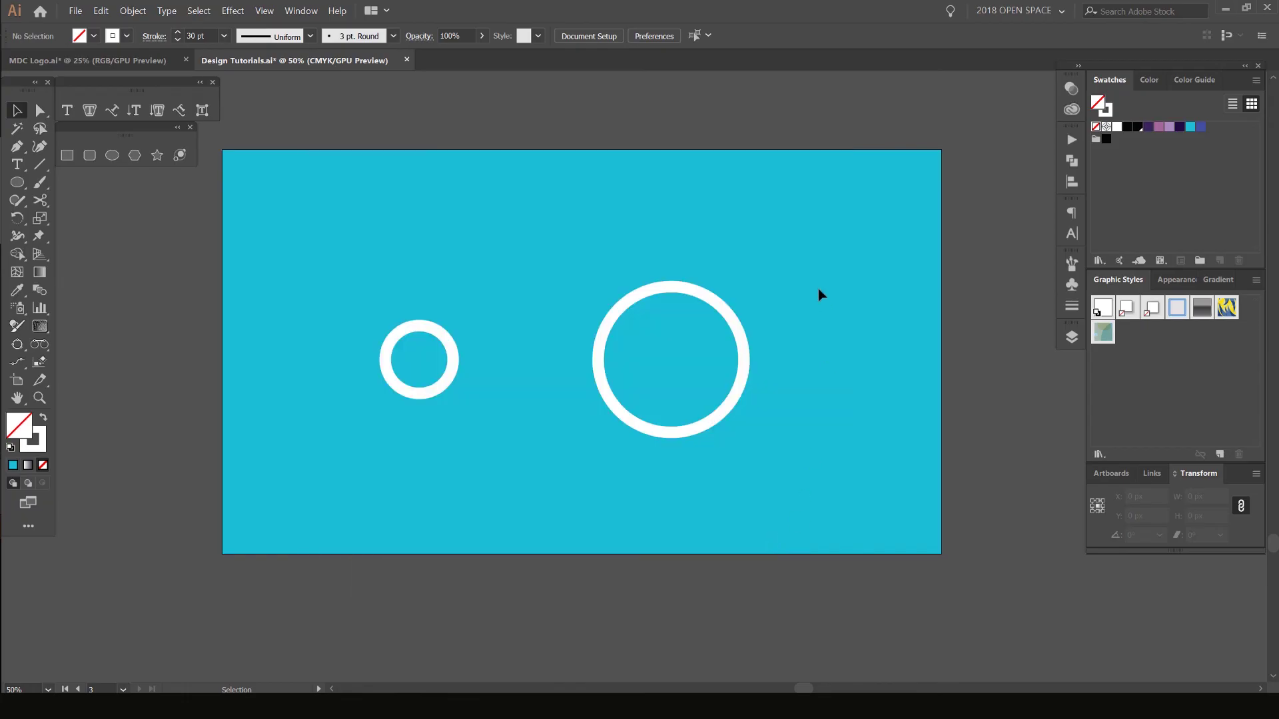
Step: Examine the ring pairs on both artboards, comparing how the stroke weights of the small and large rings differ
scroll(807, 259, "down", 2)
left_click_drag(782, 232, 754, 400)
left_click(731, 160)
left_click(777, 373)
left_click(704, 457)
key("ctrl+z")
key("v")
scroll(563, 398, "up", 1)
left_click(557, 455)
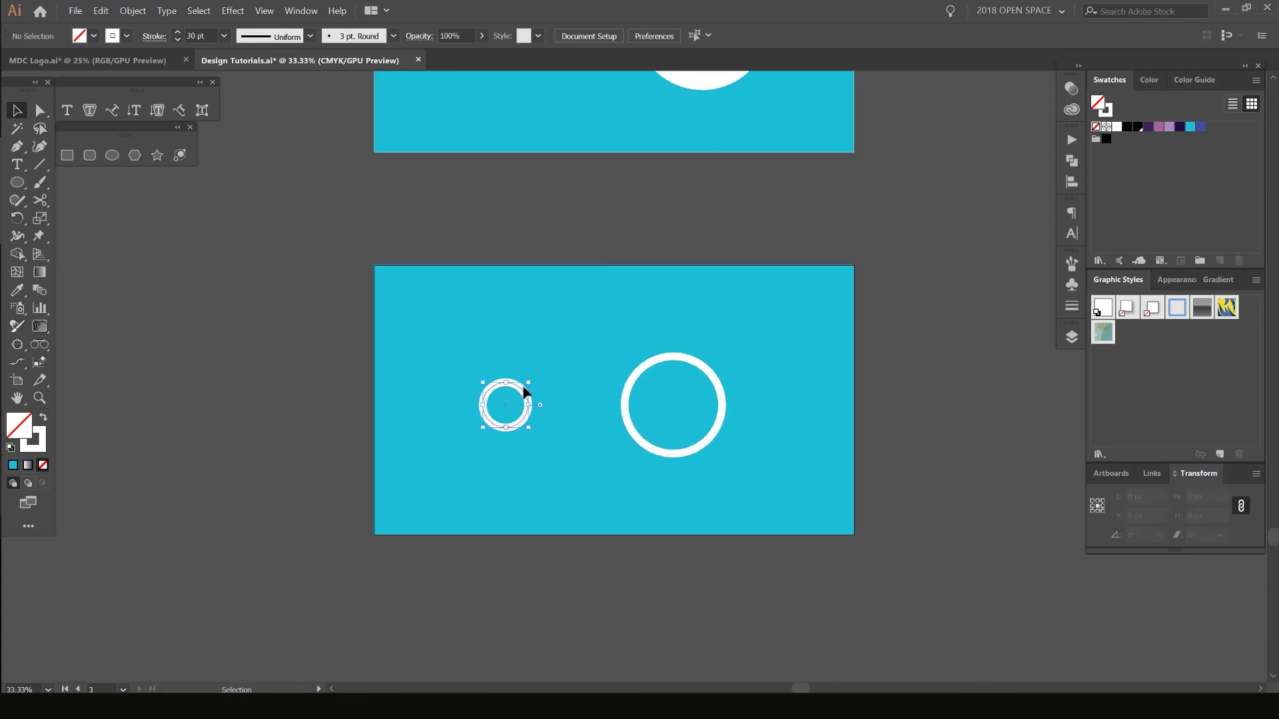
left_click(722, 317)
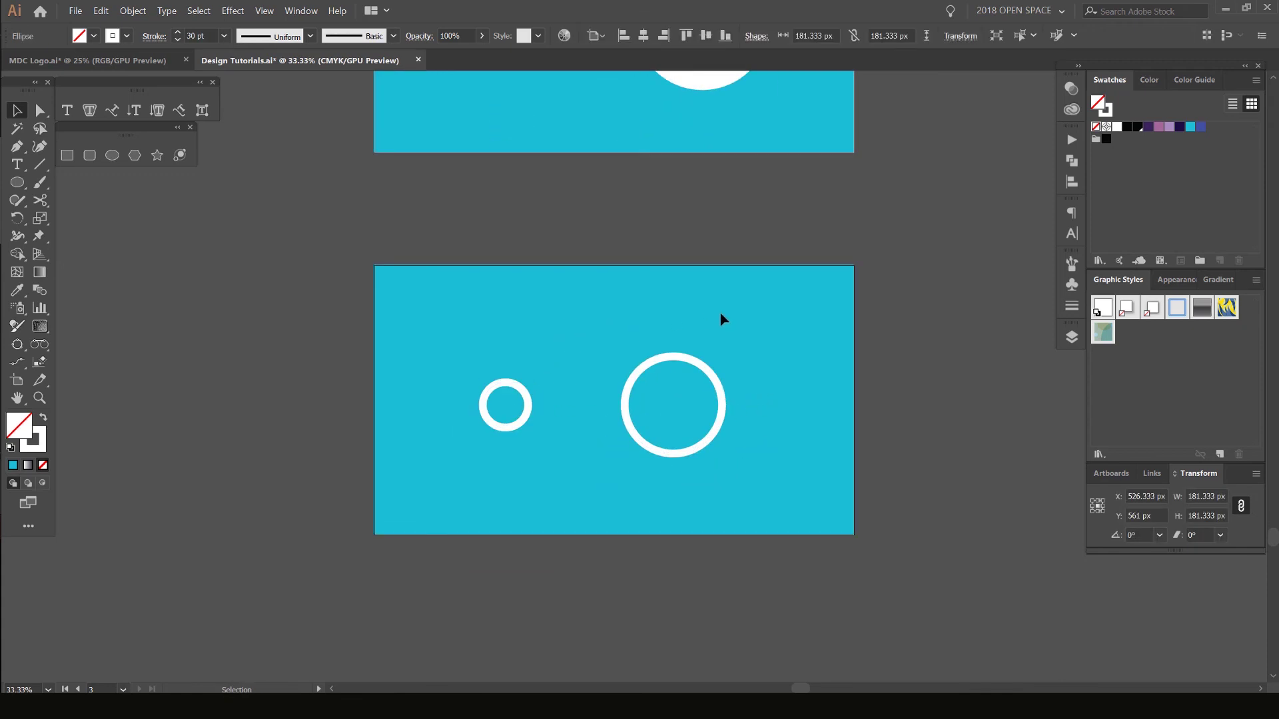
left_click_drag(722, 317, 683, 337)
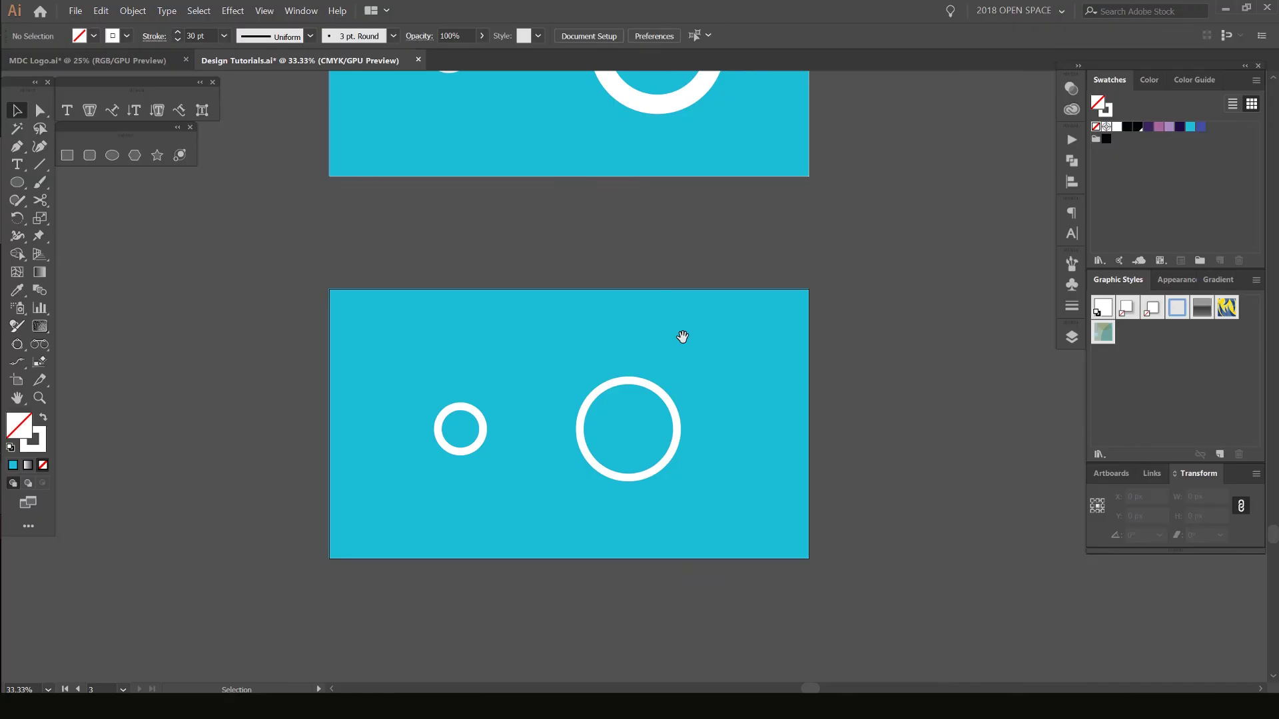